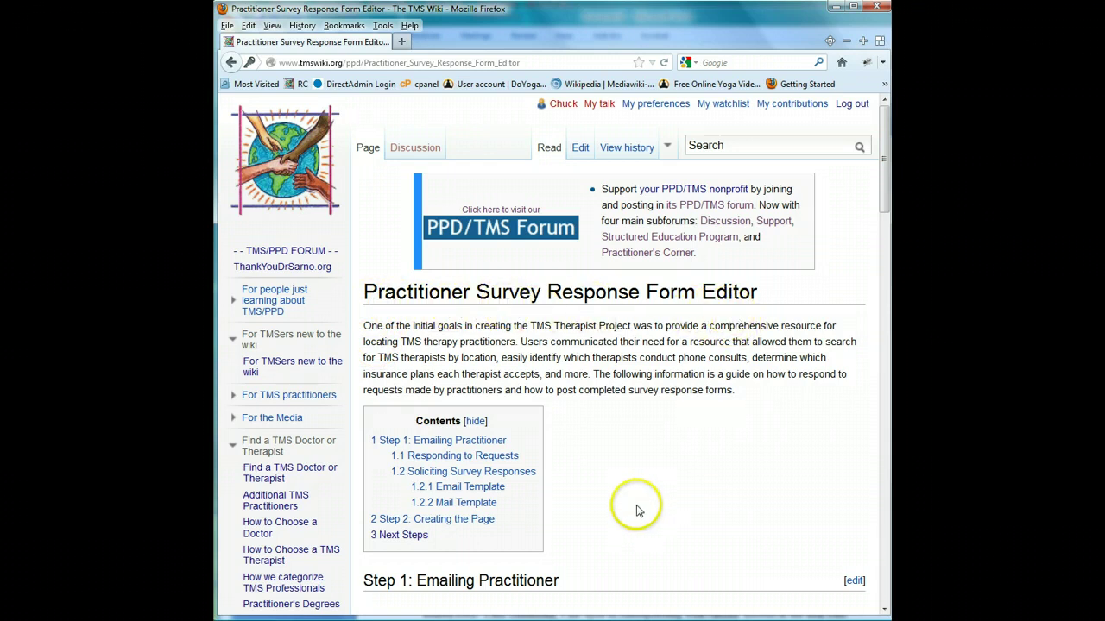
Step: Read through the survey response guide, from emailing practitioners to creating the page and the next steps
scroll(639, 496, "down", 5)
scroll(628, 476, "down", 5)
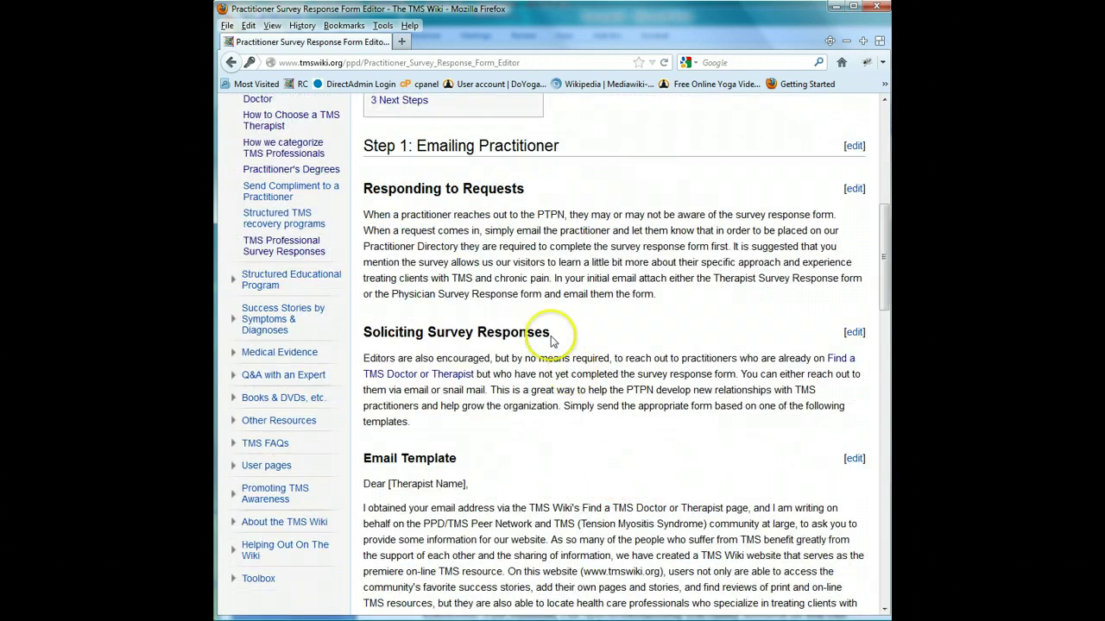
scroll(551, 470, "down", 6)
scroll(551, 470, "down", 10)
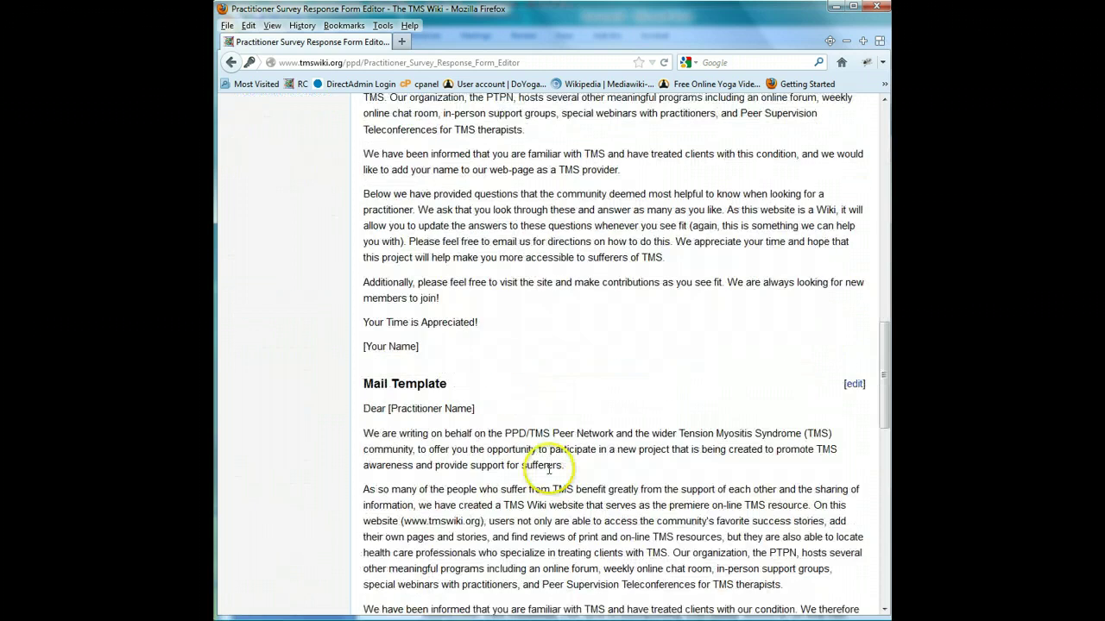
scroll(466, 466, "down", 4)
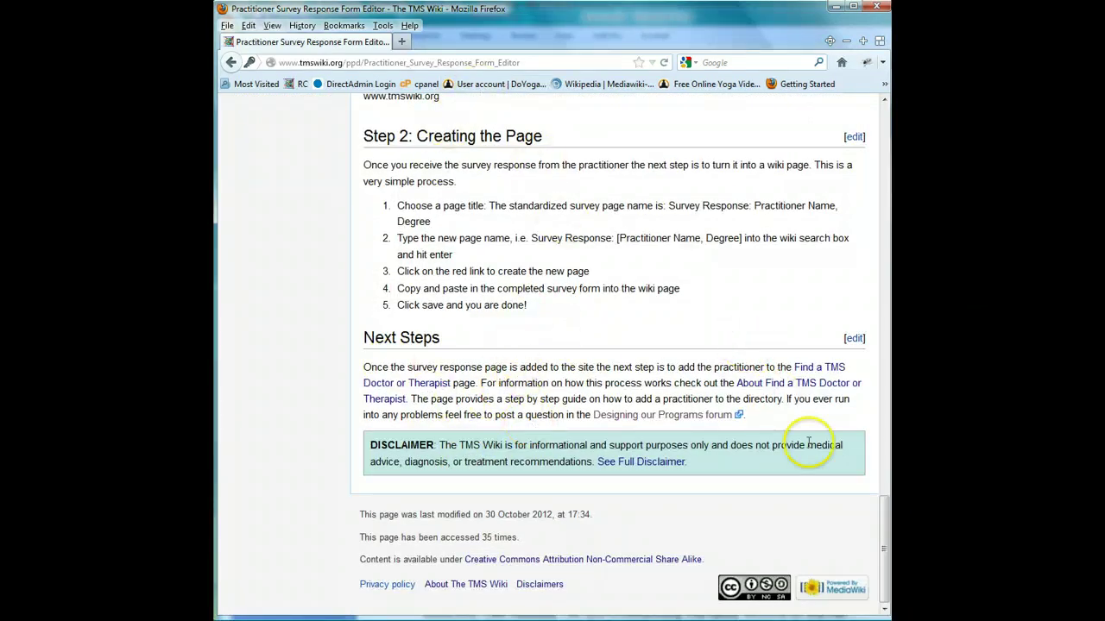
left_click_drag(882, 520, 876, 124)
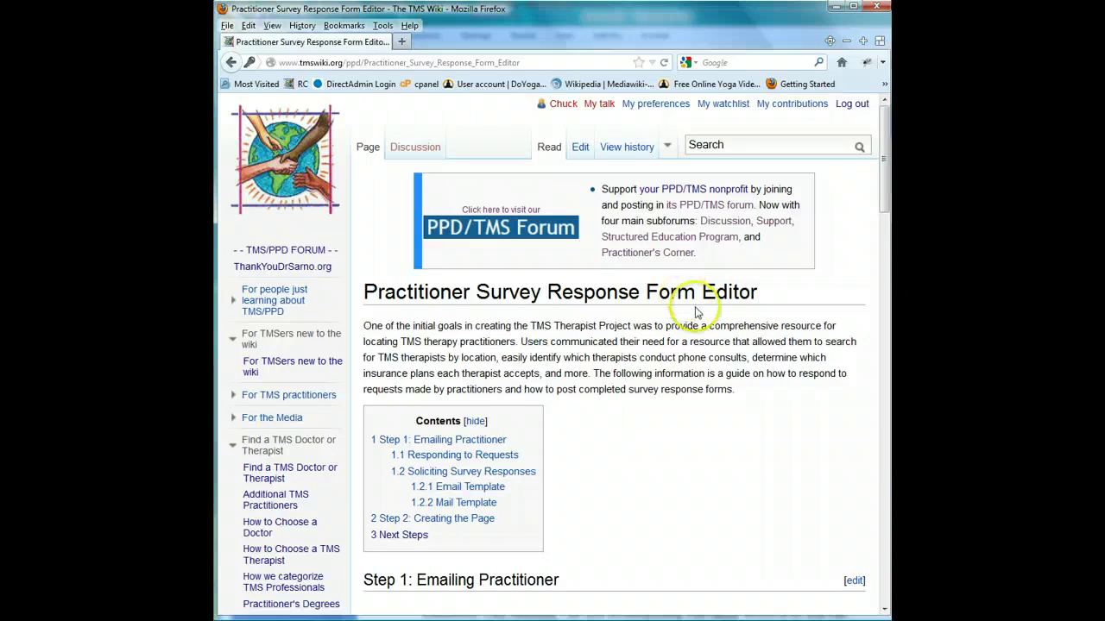
Step: Switch to the Word document and copy the entire completed survey response form
key("alt+Tab")
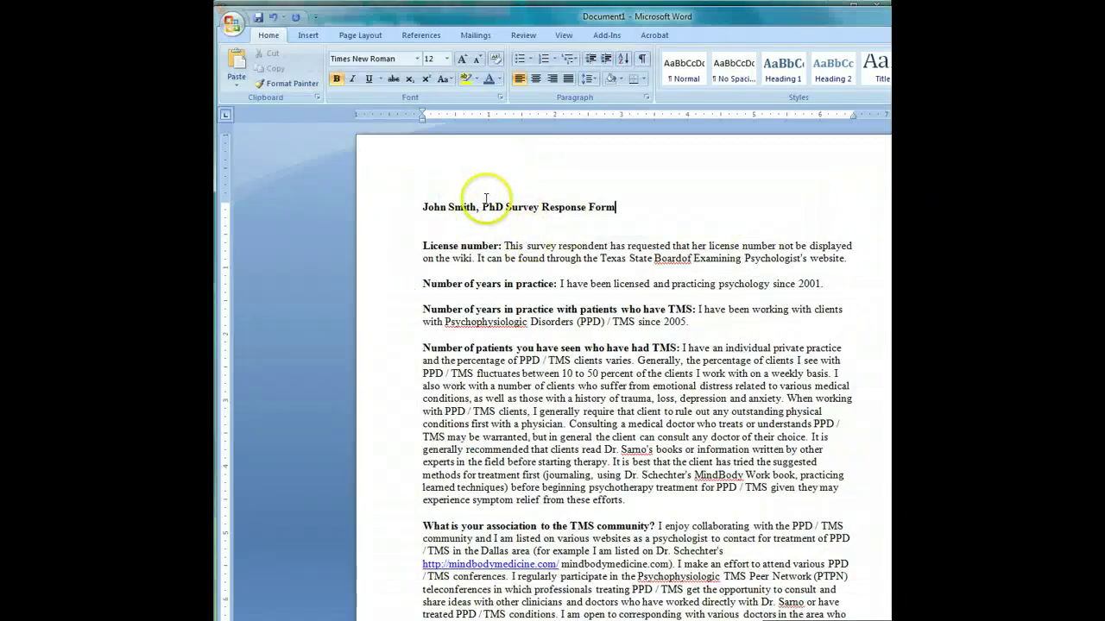
left_click(538, 327)
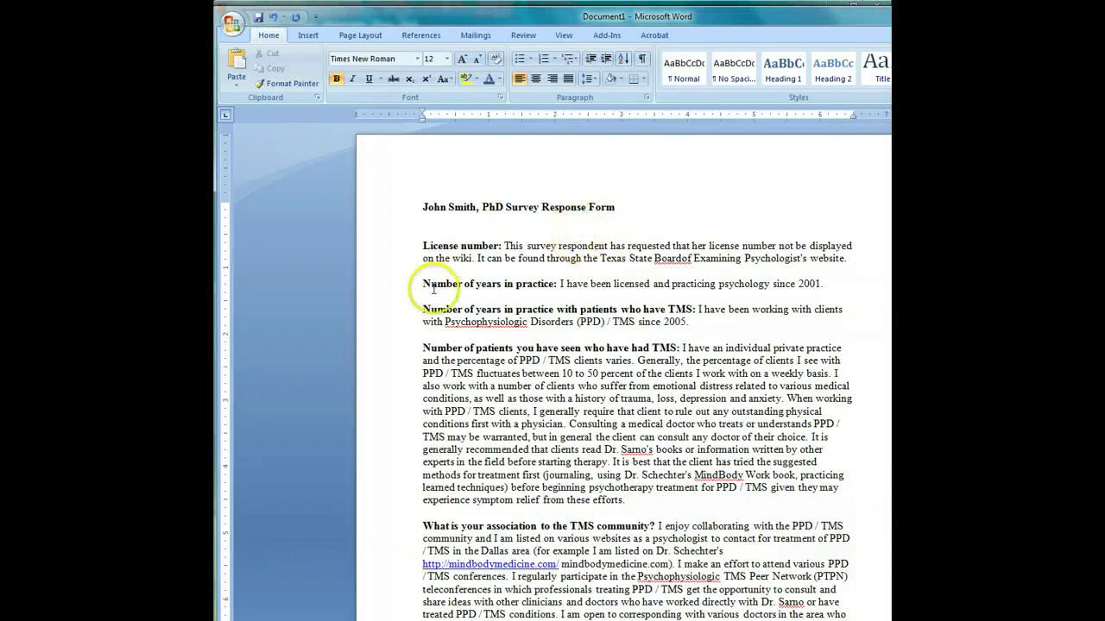
key("ctrl+a")
right_click(468, 309)
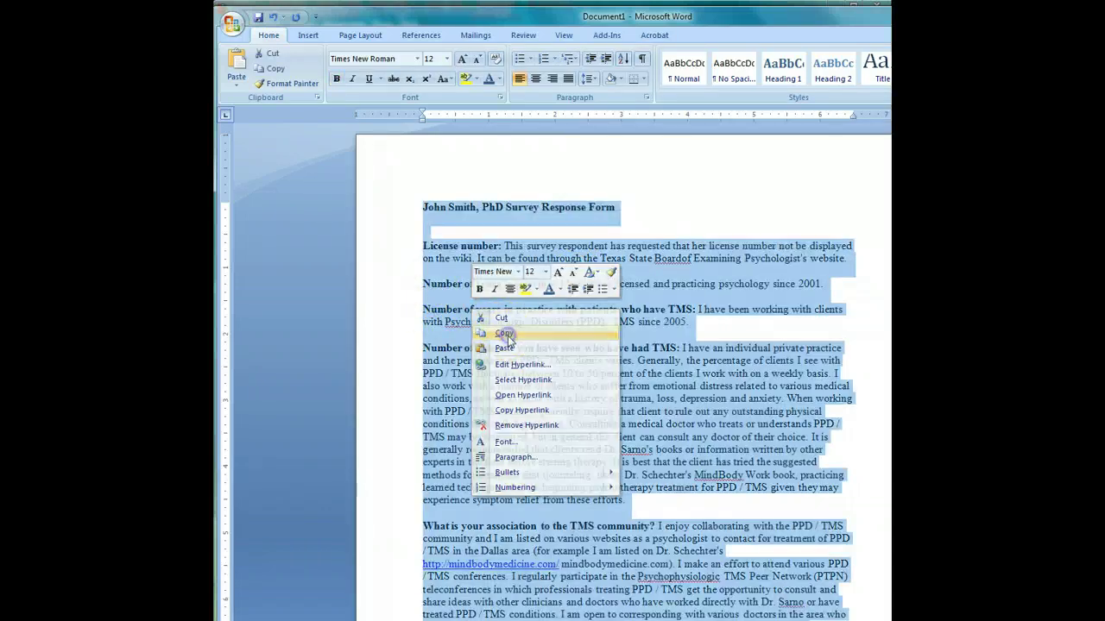
left_click(499, 331)
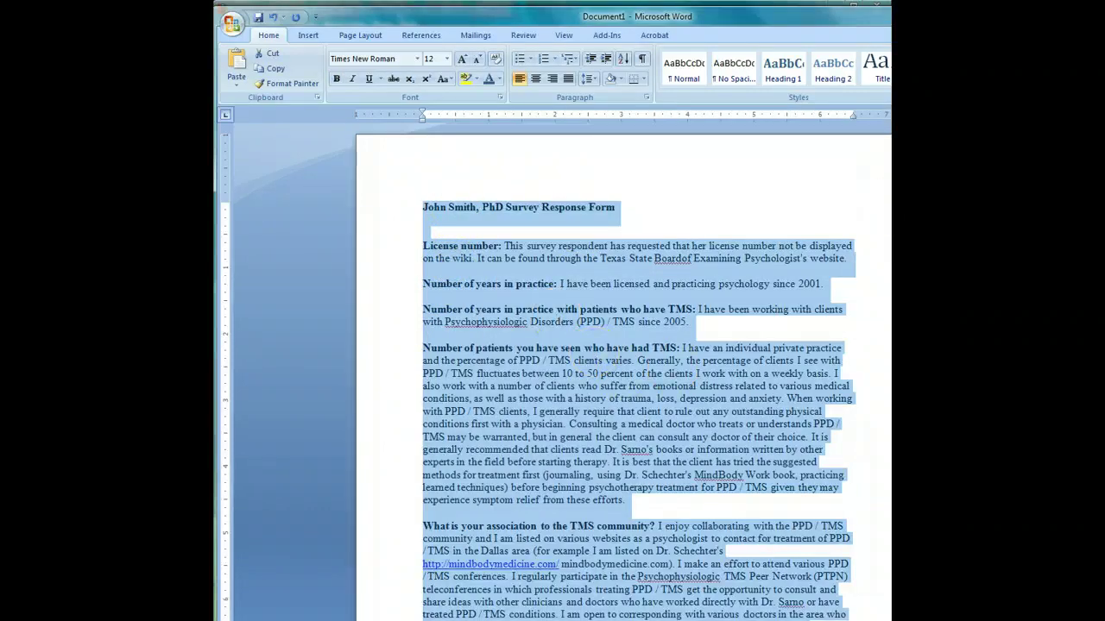
Step: Return to the wiki in Firefox and search for the title "Survey Response:" followed by the practitioner's full name and "PhD"
key("alt+Tab")
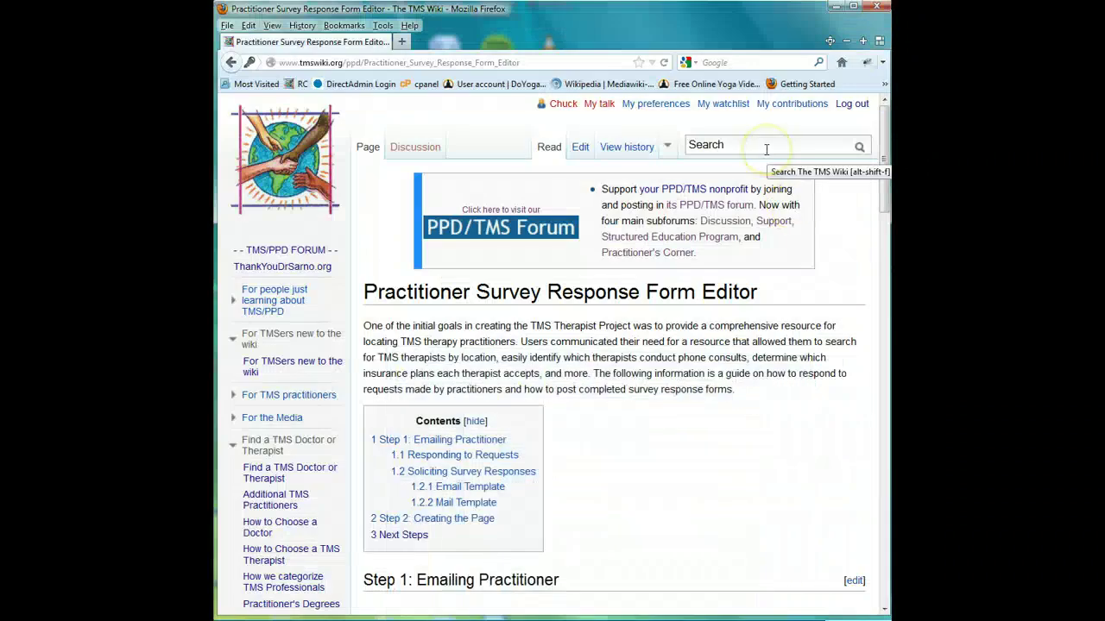
left_click(761, 149)
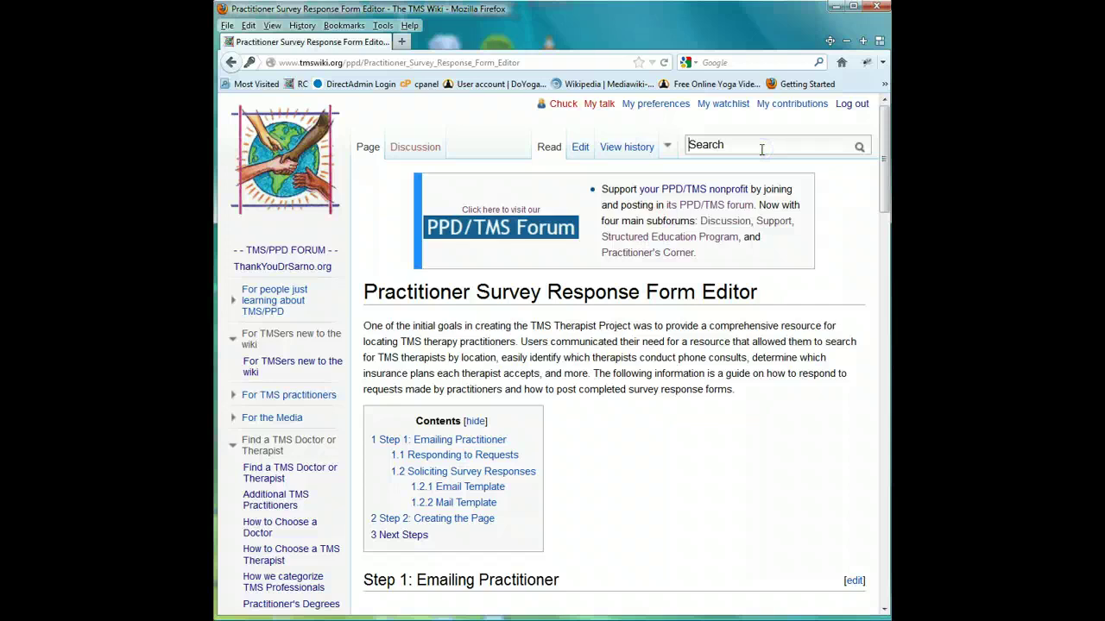
type("Surve")
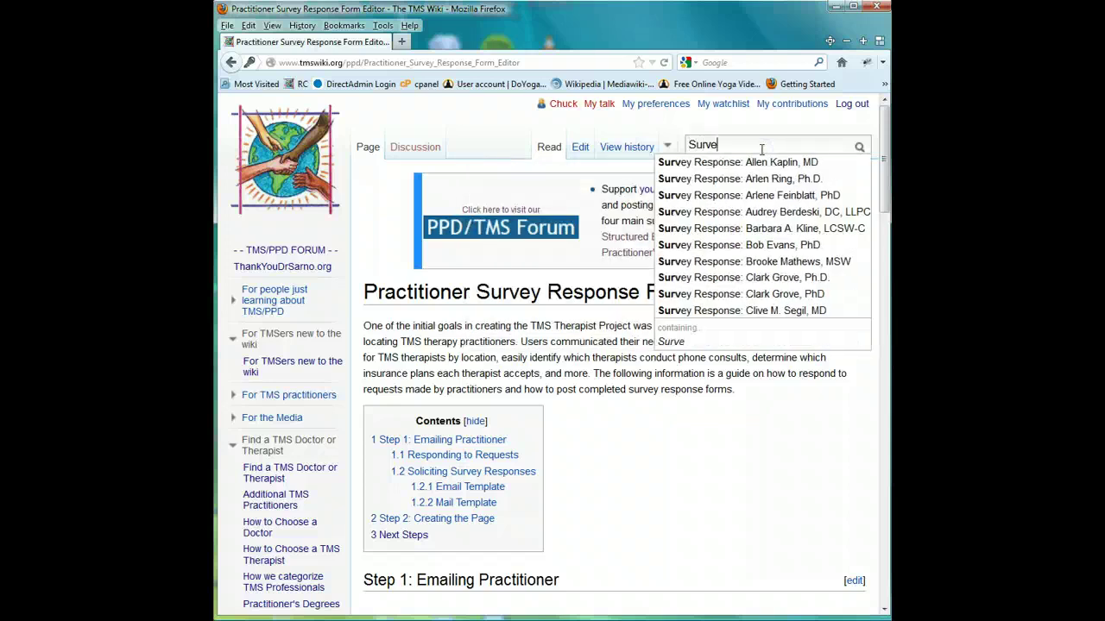
type("y Respons")
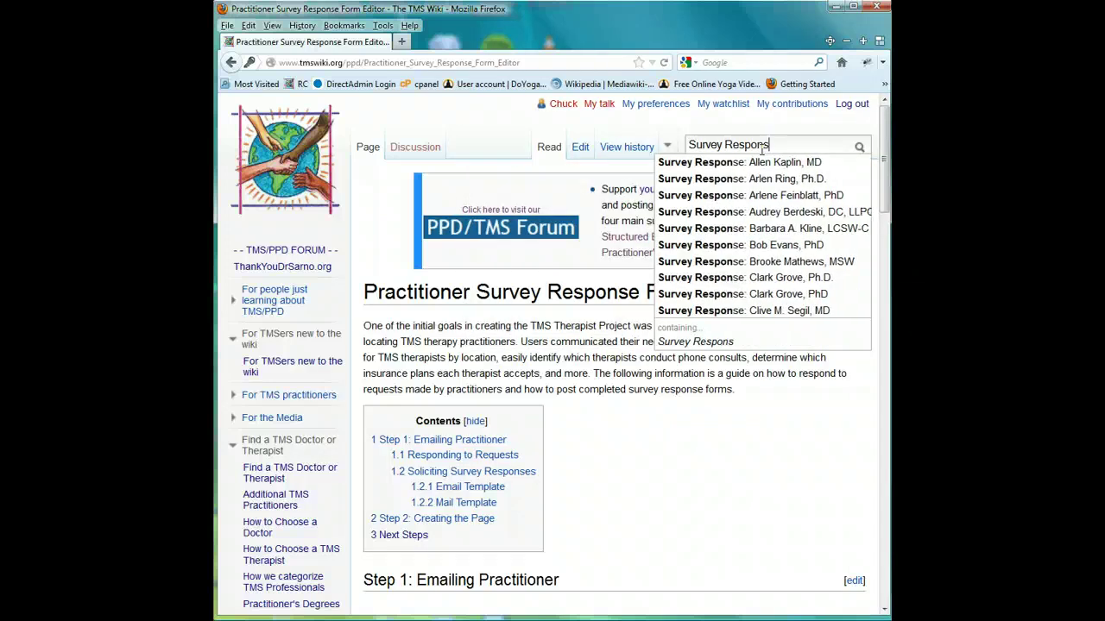
type("e:")
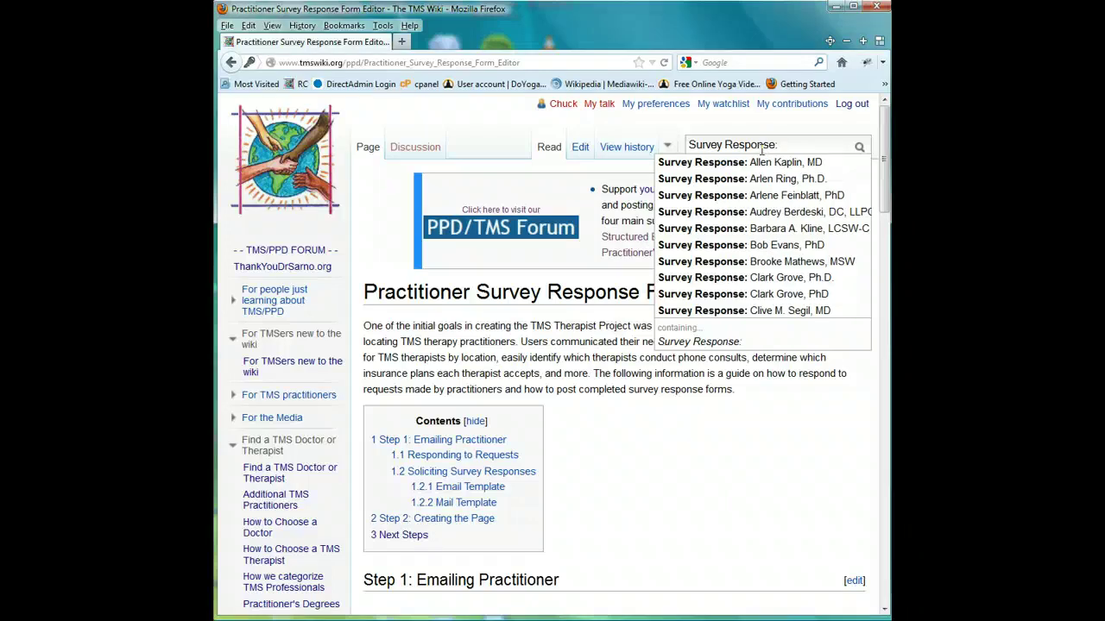
type("John")
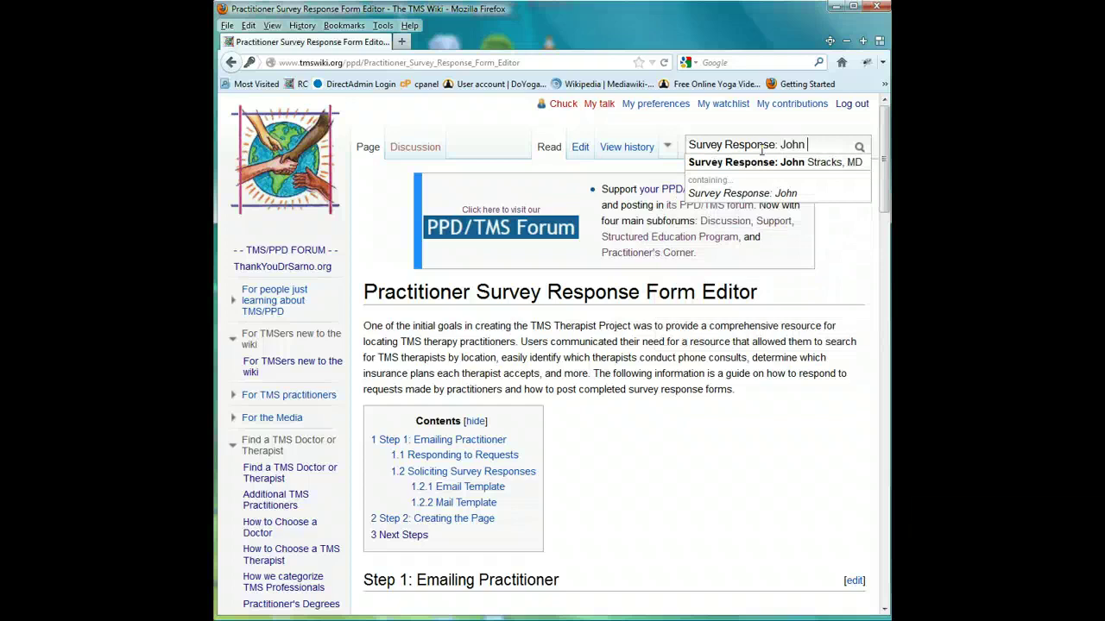
type(" Smith, P")
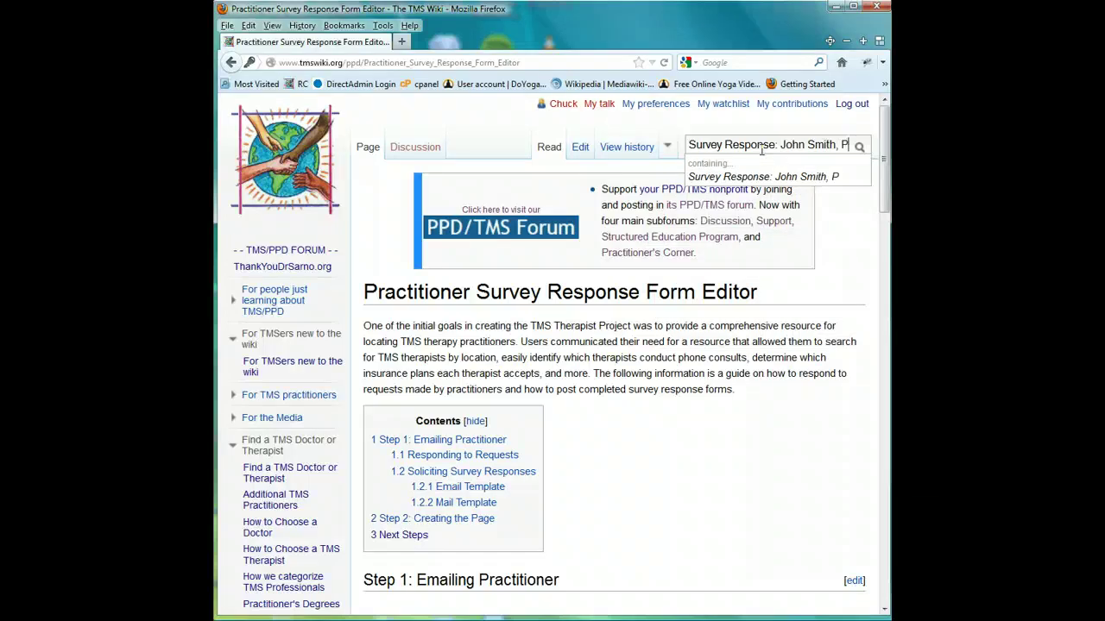
type("hD")
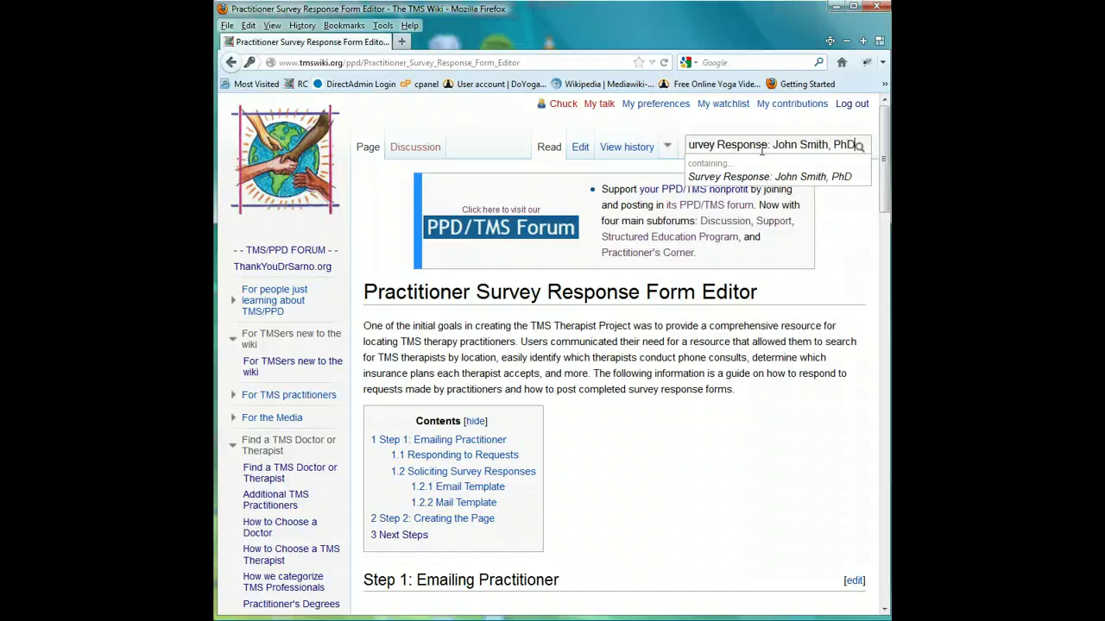
key("Return")
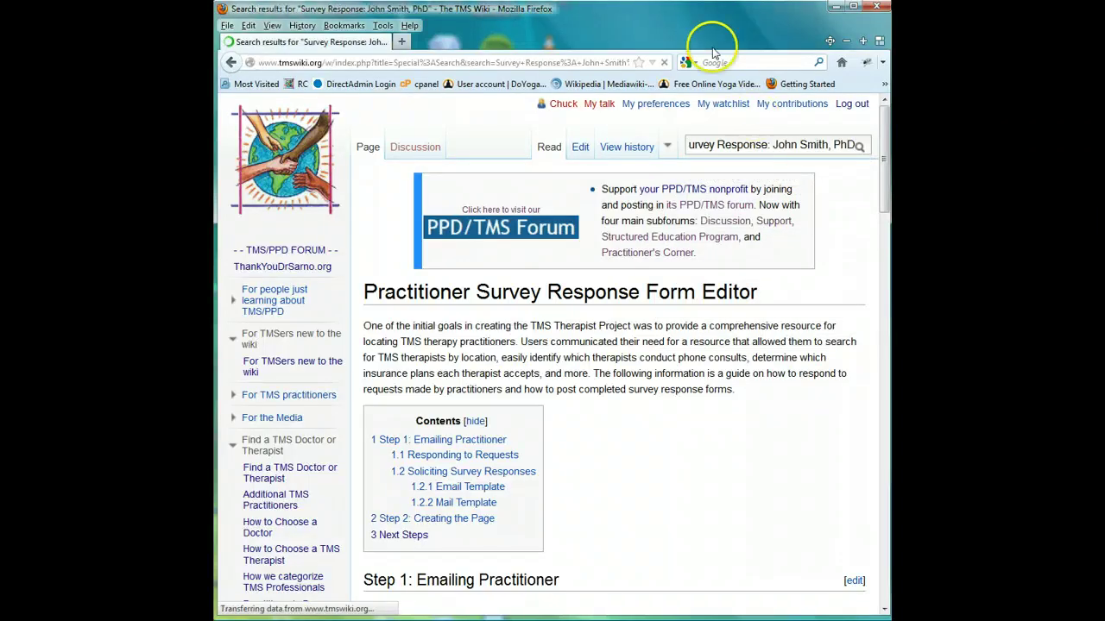
Step: Start creating the missing survey response page from the search results
scroll(581, 243, "down", 3)
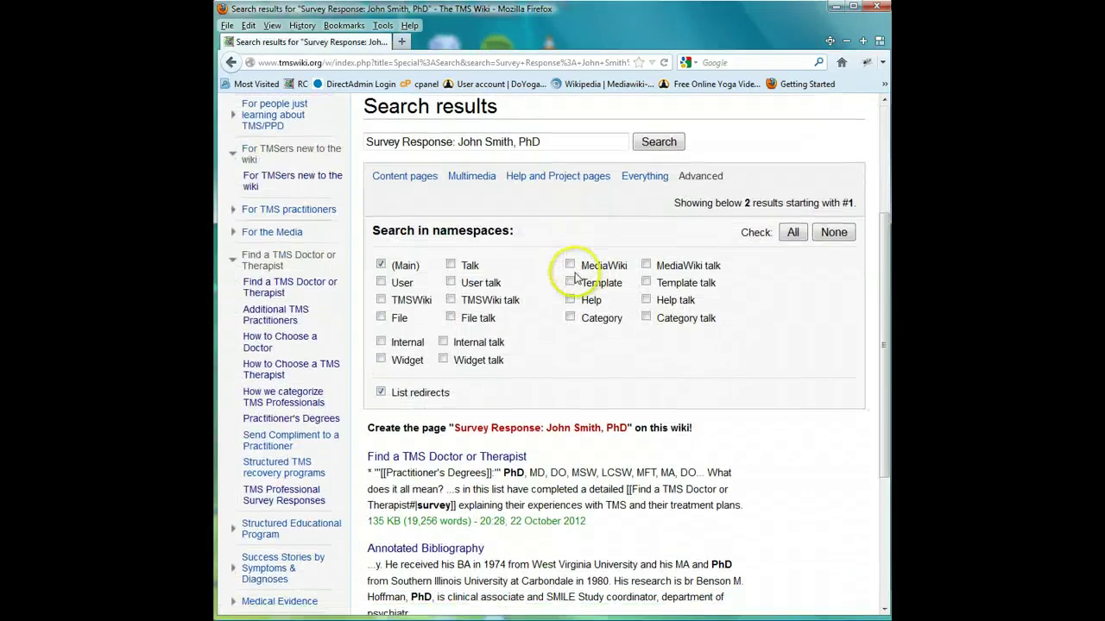
scroll(581, 242, "down", 3)
scroll(524, 396, "up", 2)
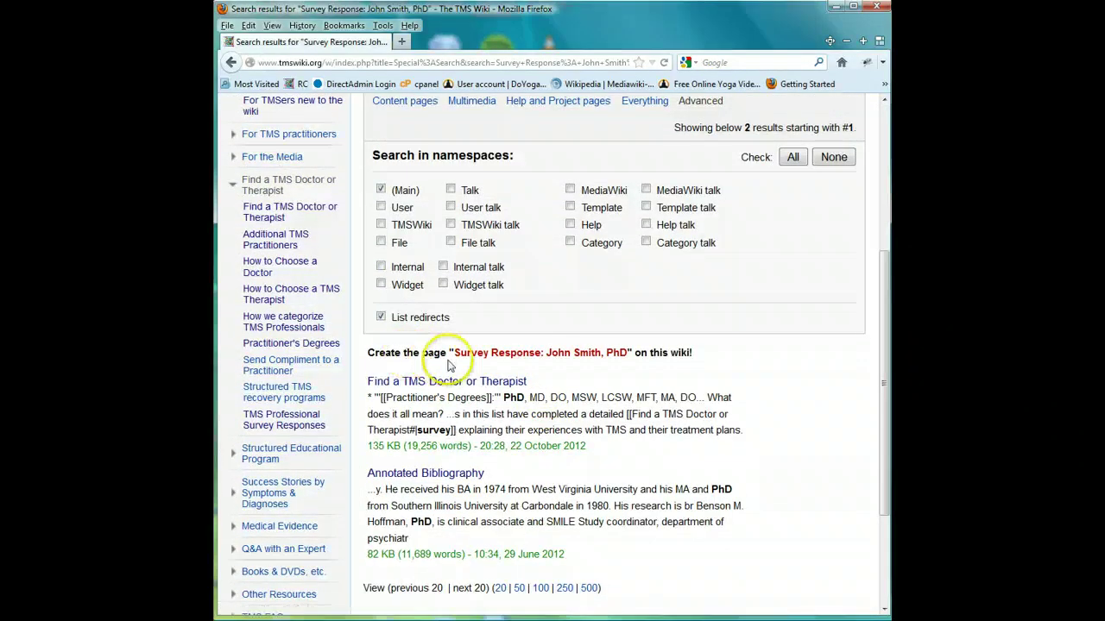
left_click(549, 354)
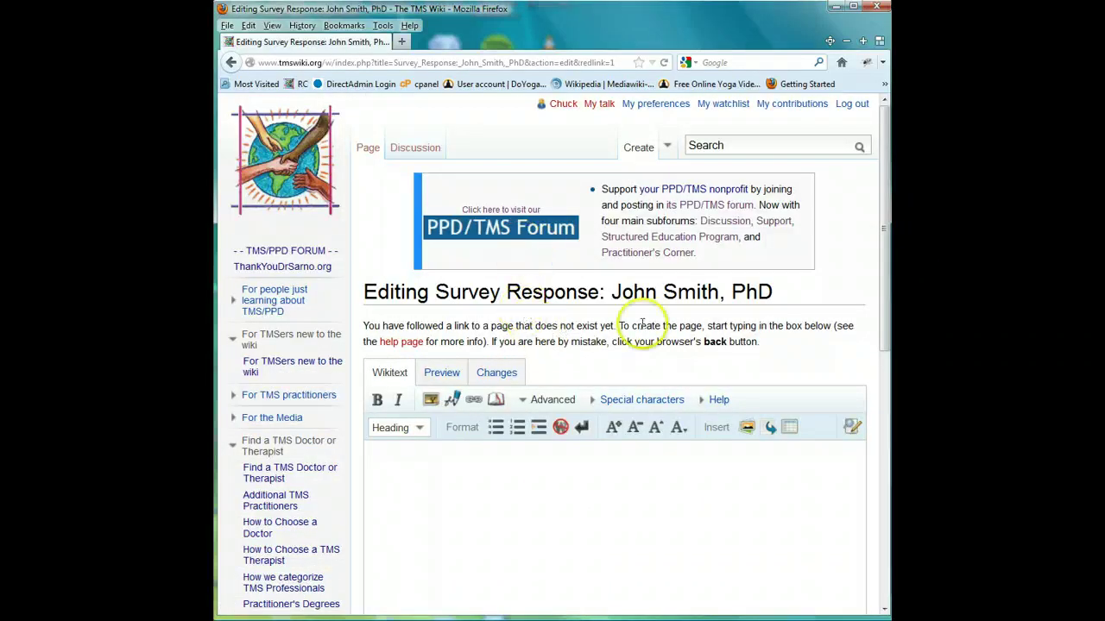
Step: Paste the copied survey response into the new page's wikitext
scroll(527, 434, "down", 1)
scroll(528, 427, "down", 2)
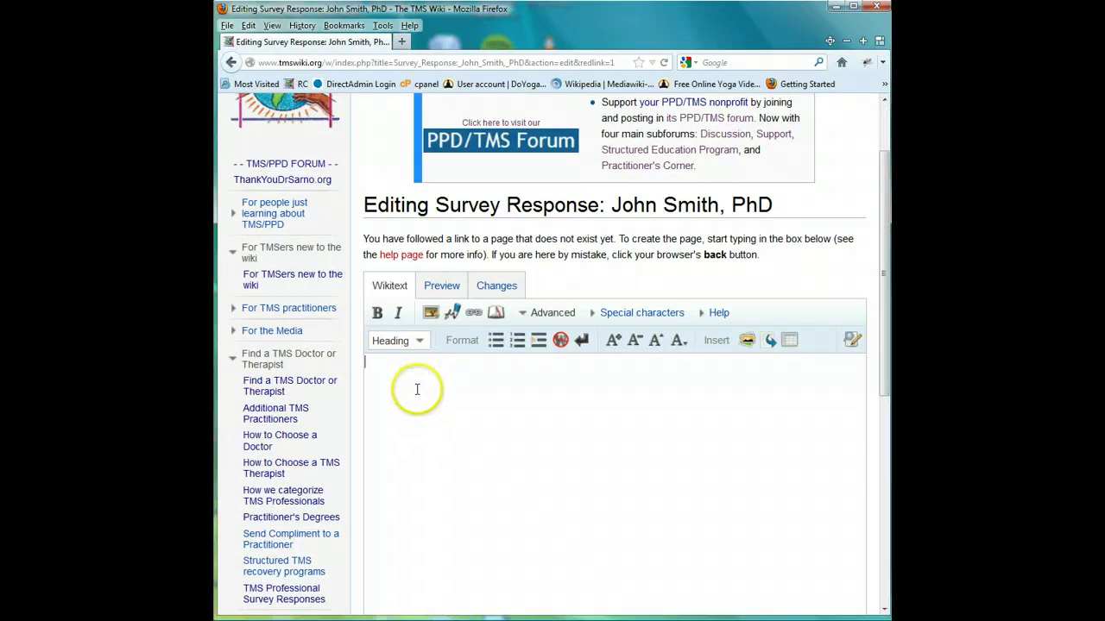
right_click(401, 391)
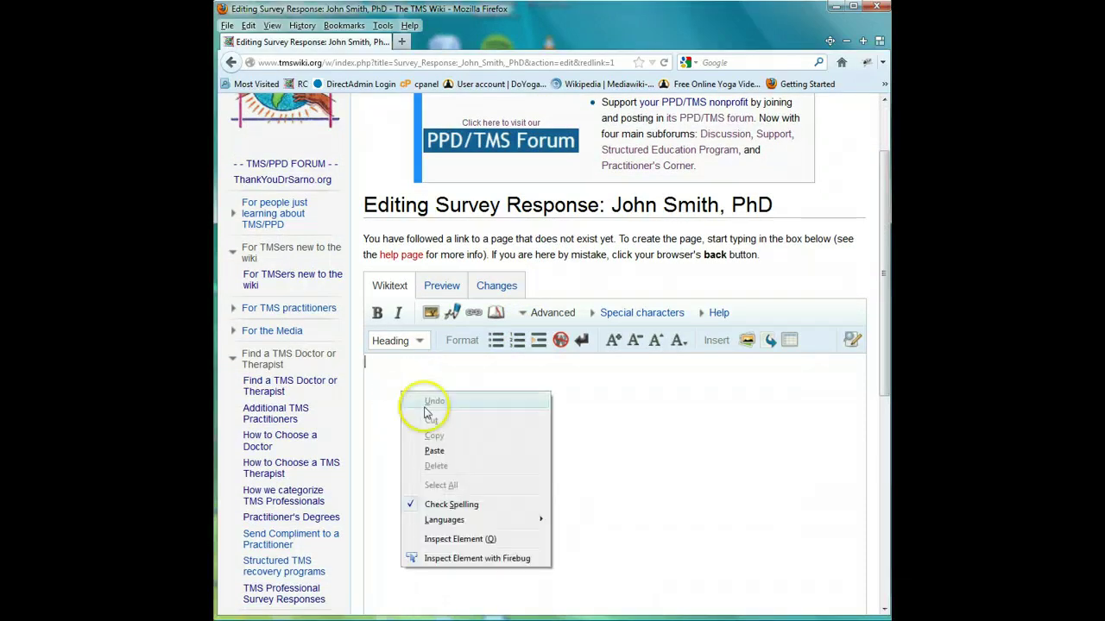
left_click(449, 452)
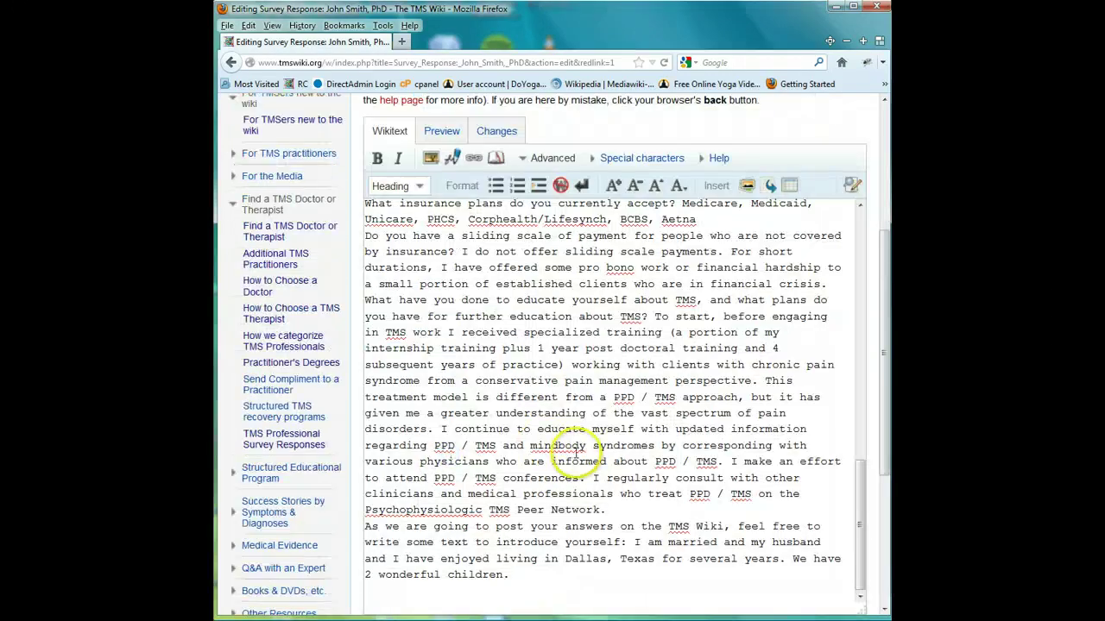
Step: Delete the redundant survey form title and the blank line at the start of the pasted text
scroll(572, 448, "up", 6)
scroll(567, 455, "up", 10)
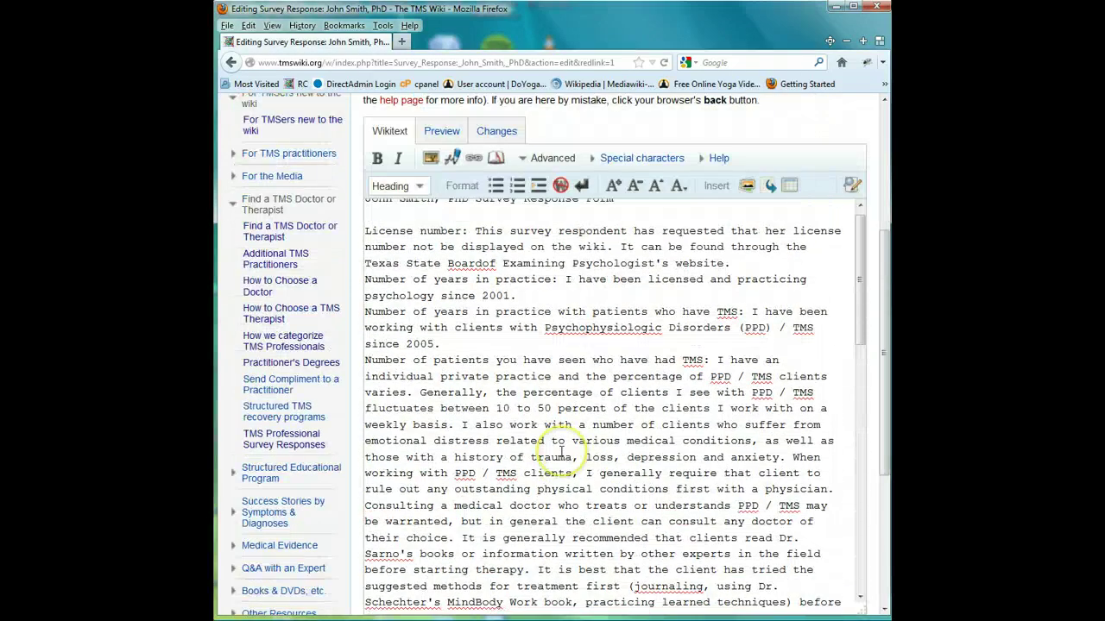
scroll(660, 410, "up", 3)
scroll(768, 345, "down", 7)
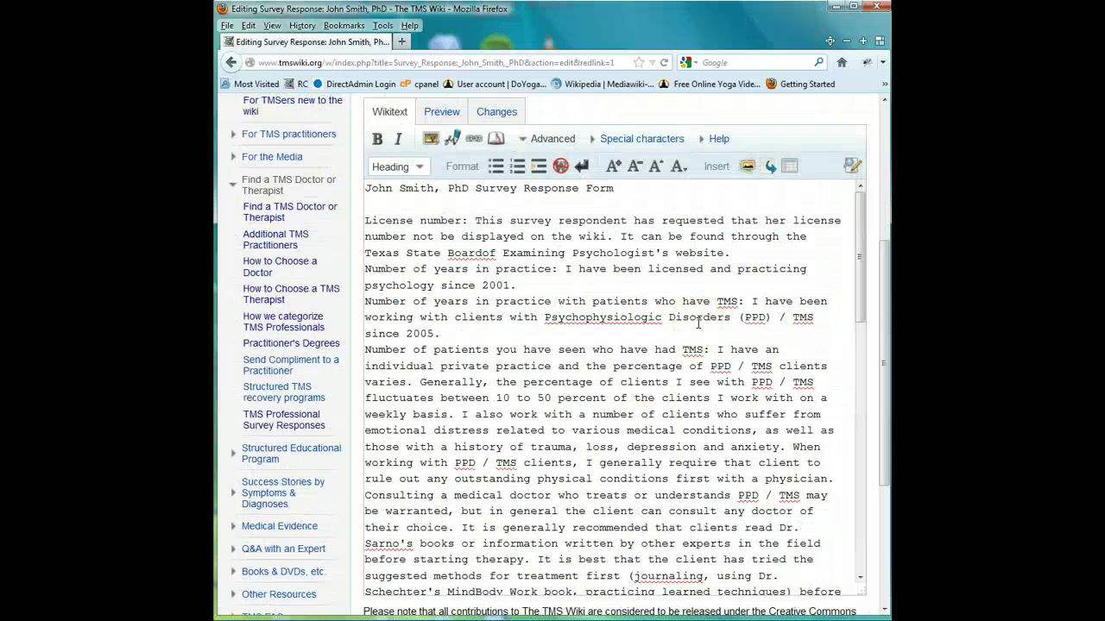
triple_click(583, 193)
key("Delete")
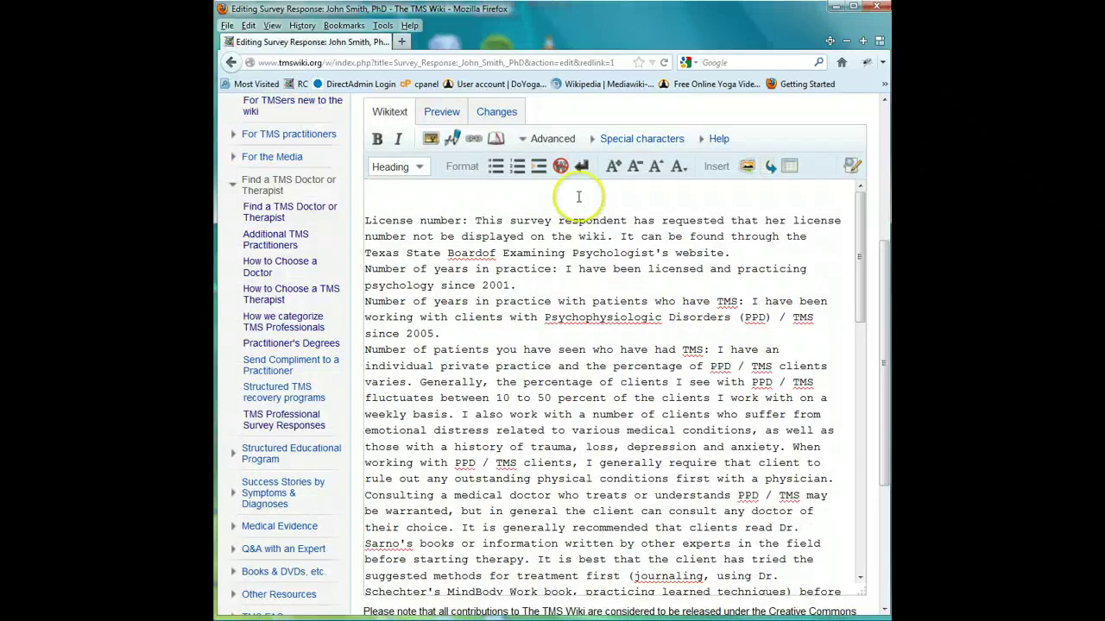
key("Delete")
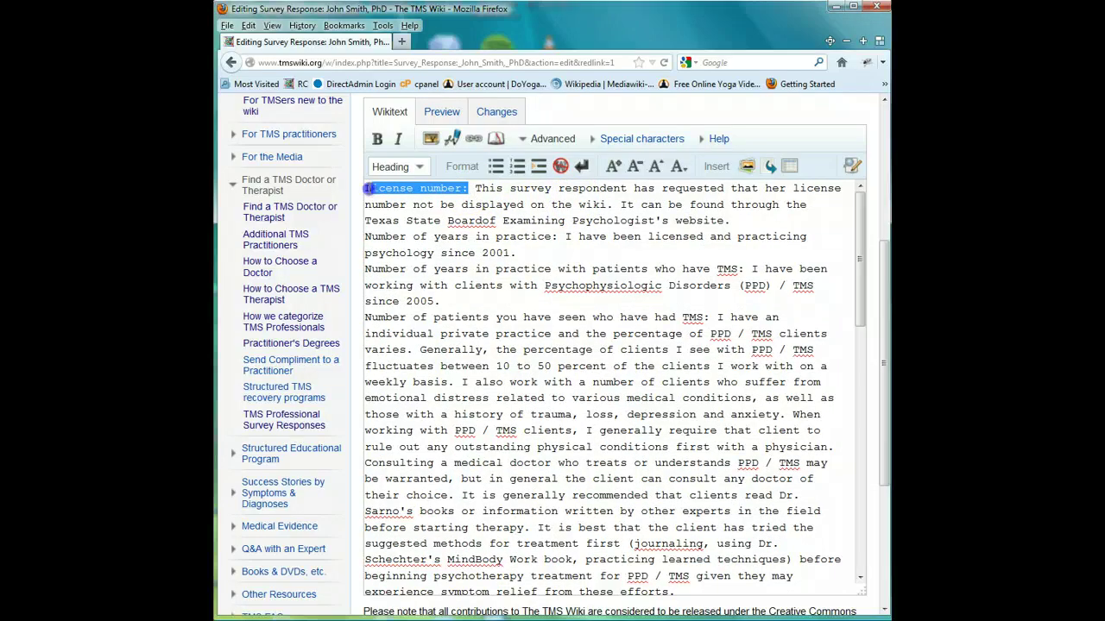
Step: Bold the "License number:" label and preview the whole page to check its formatting
left_click(377, 139)
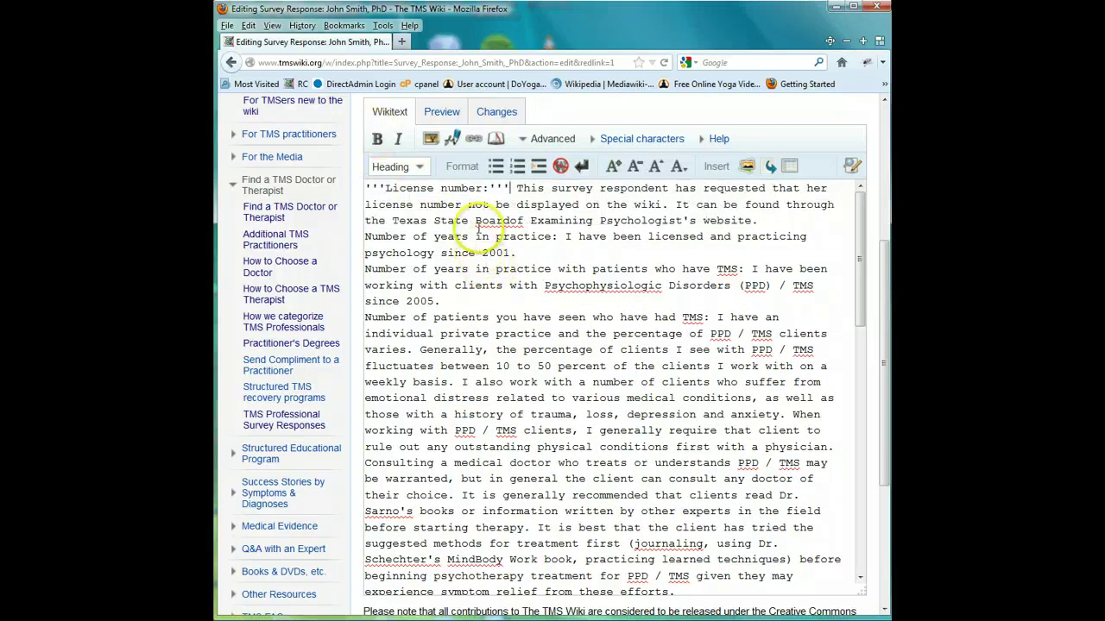
scroll(449, 259, "up", 2)
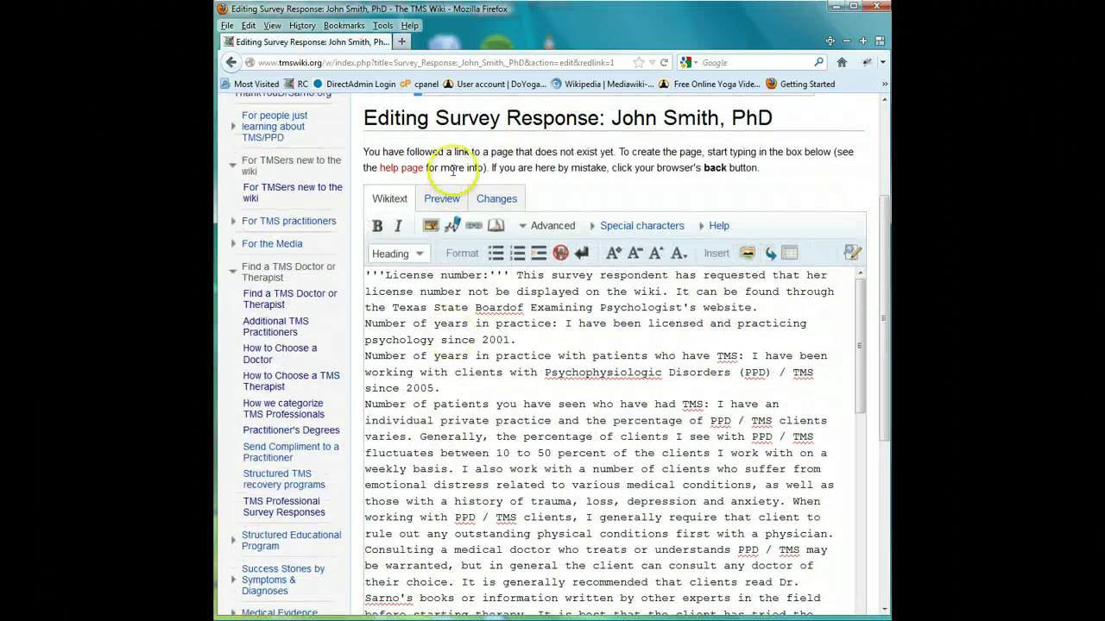
left_click(448, 197)
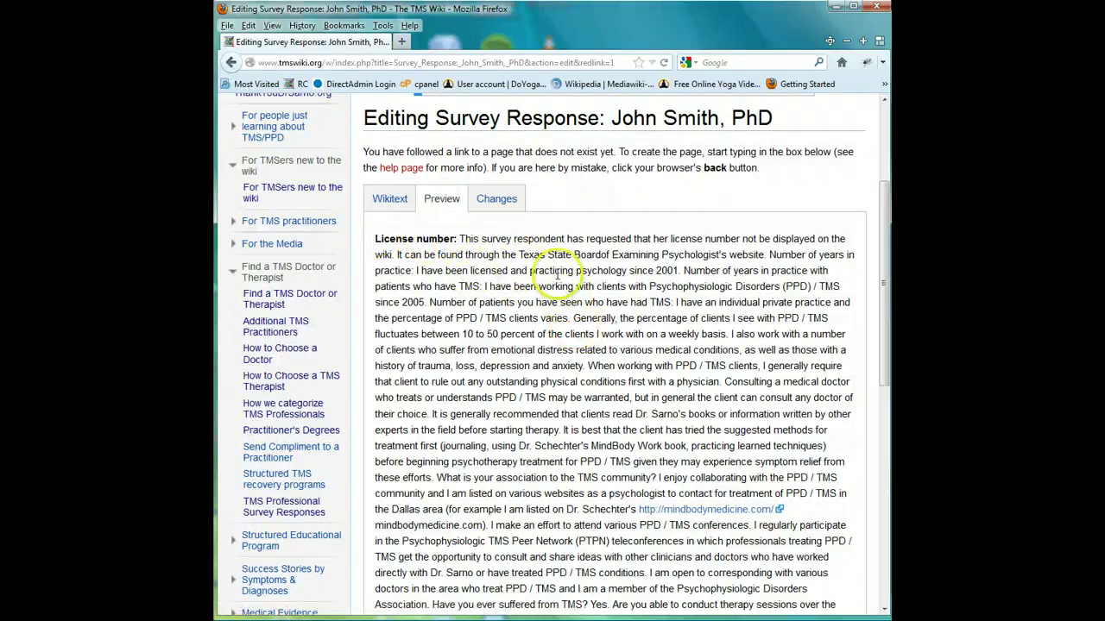
scroll(543, 276, "down", 4)
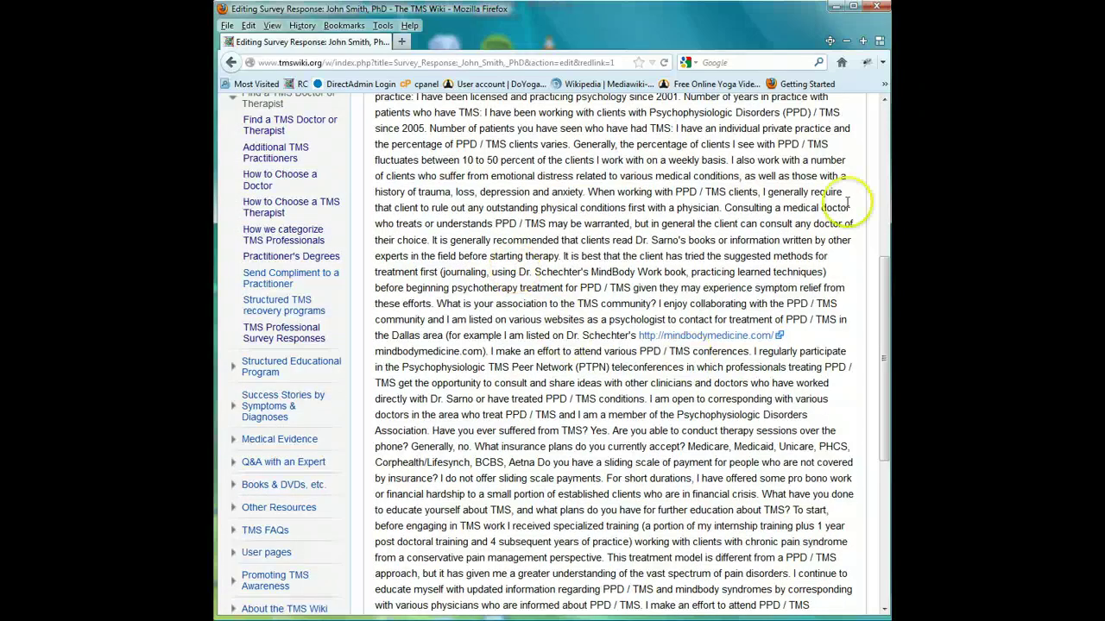
scroll(617, 414, "down", 8)
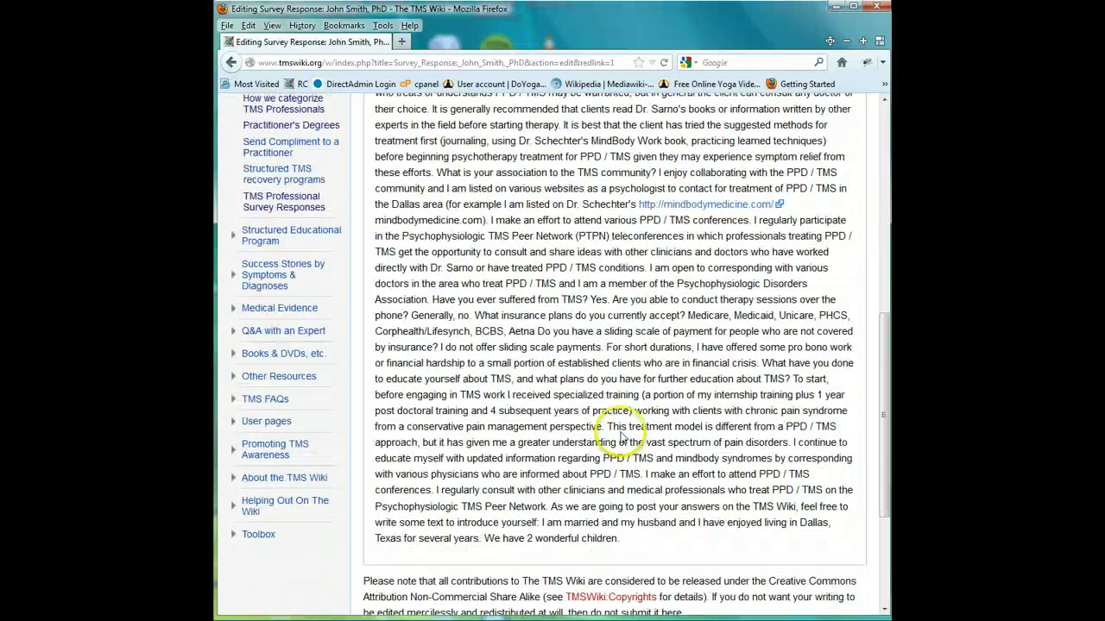
scroll(636, 402, "up", 11)
scroll(628, 411, "up", 3)
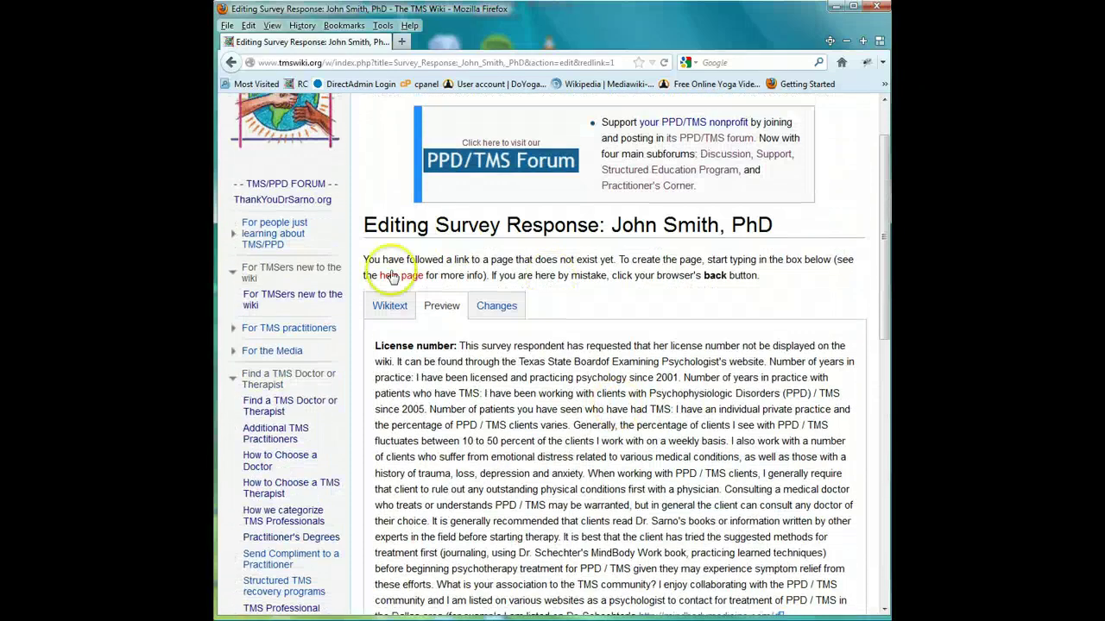
Step: Return to the wikitext and correct "Boardof" to "Board of" in the license number answer
left_click(386, 298)
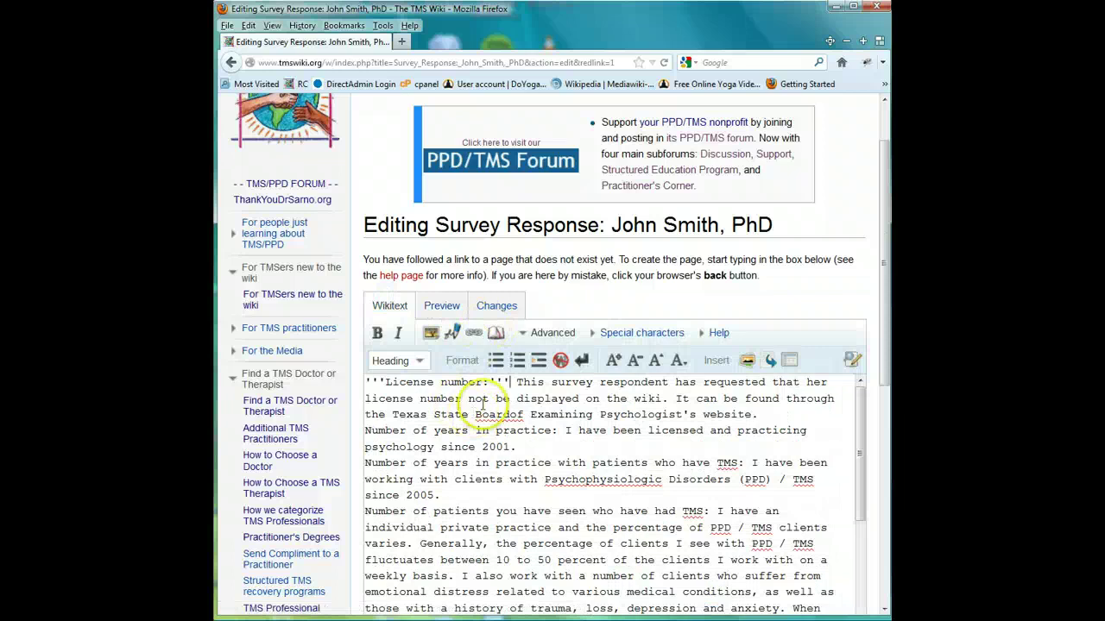
left_click(510, 414)
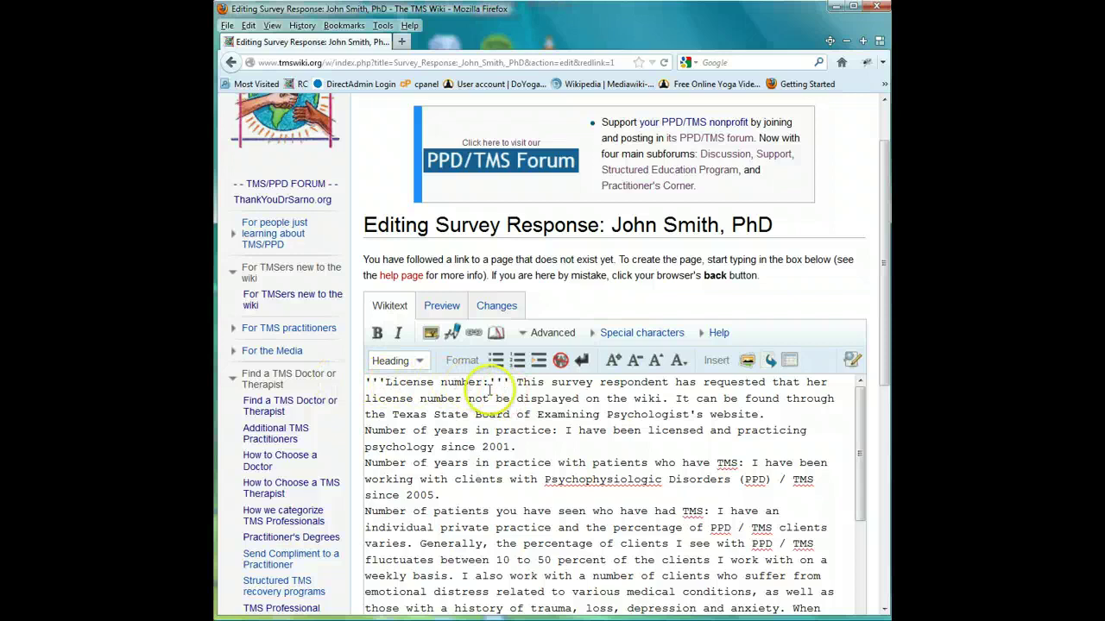
Step: Add a "<br />" line break at the end of the license number answer and copy the tag
left_click(774, 415)
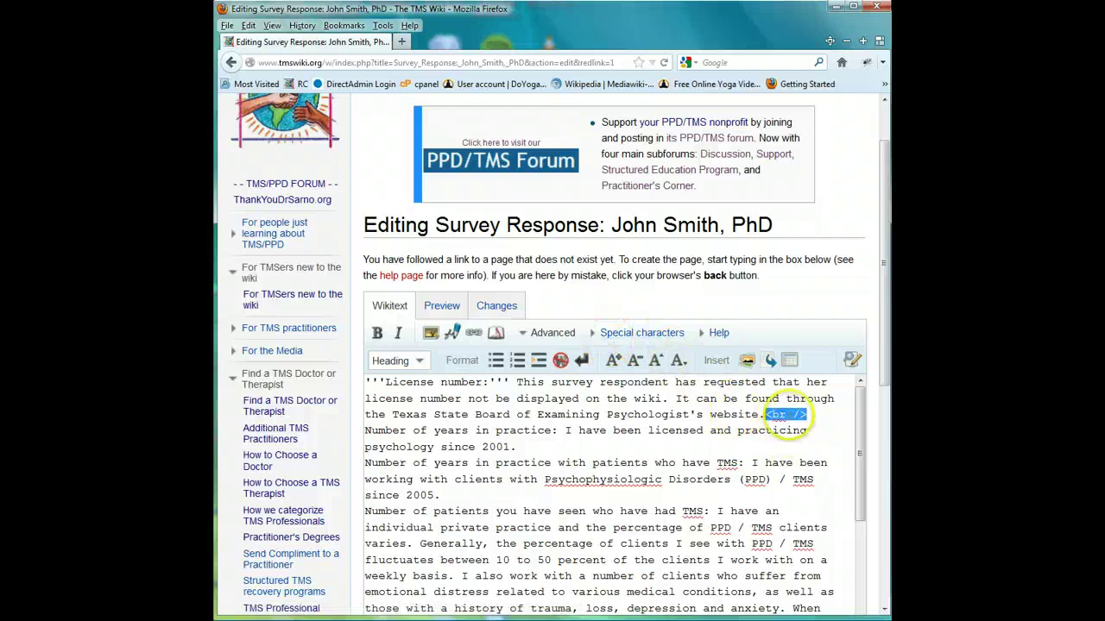
right_click(789, 415)
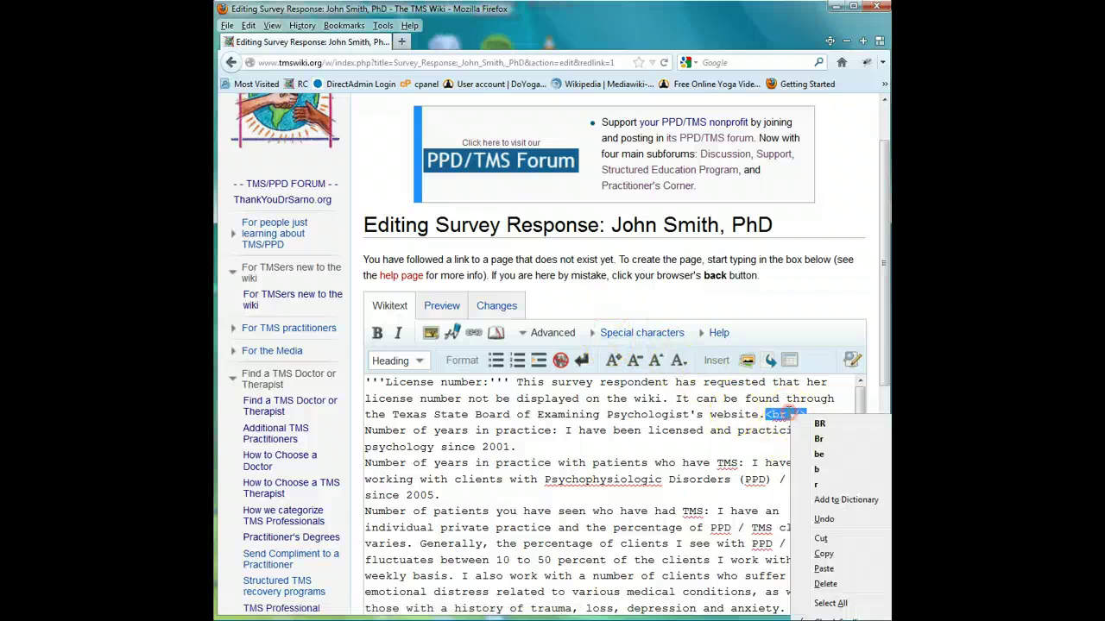
left_click(821, 553)
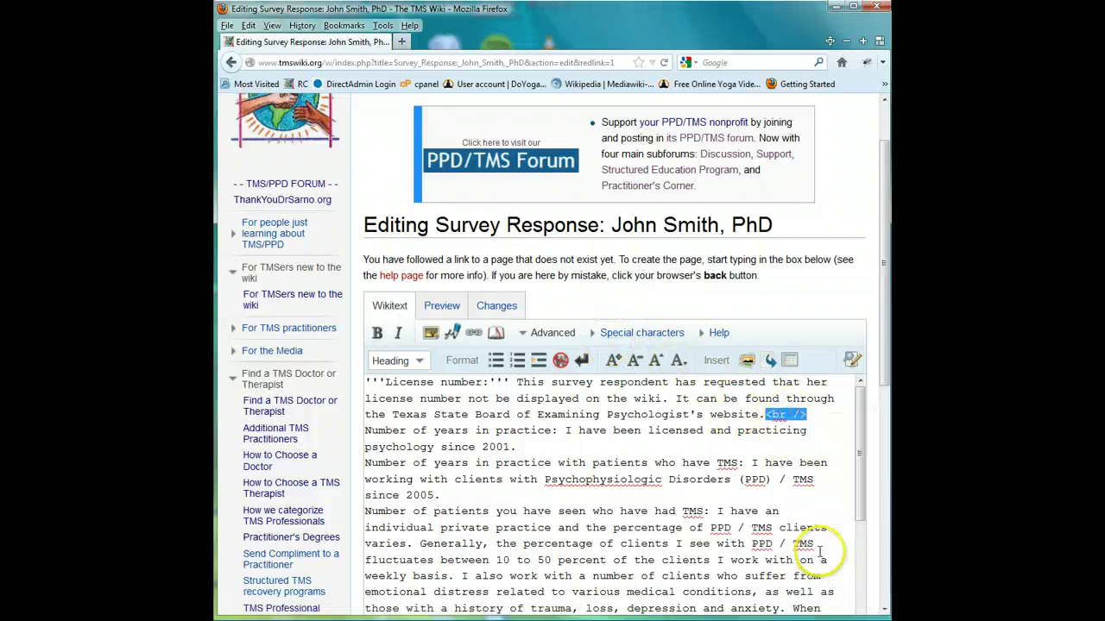
Step: Bold the "Number of years in practice:" label and add a "<br />" line break at the end of its answer
left_click(558, 430)
left_click_drag(557, 430, 359, 430)
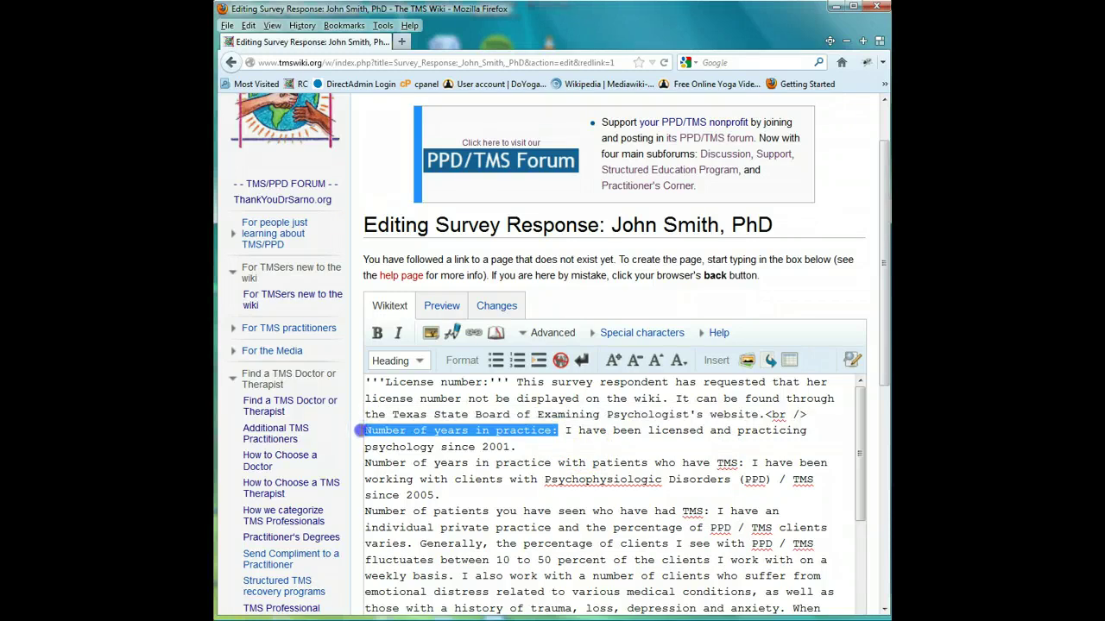
left_click(377, 332)
left_click(660, 447)
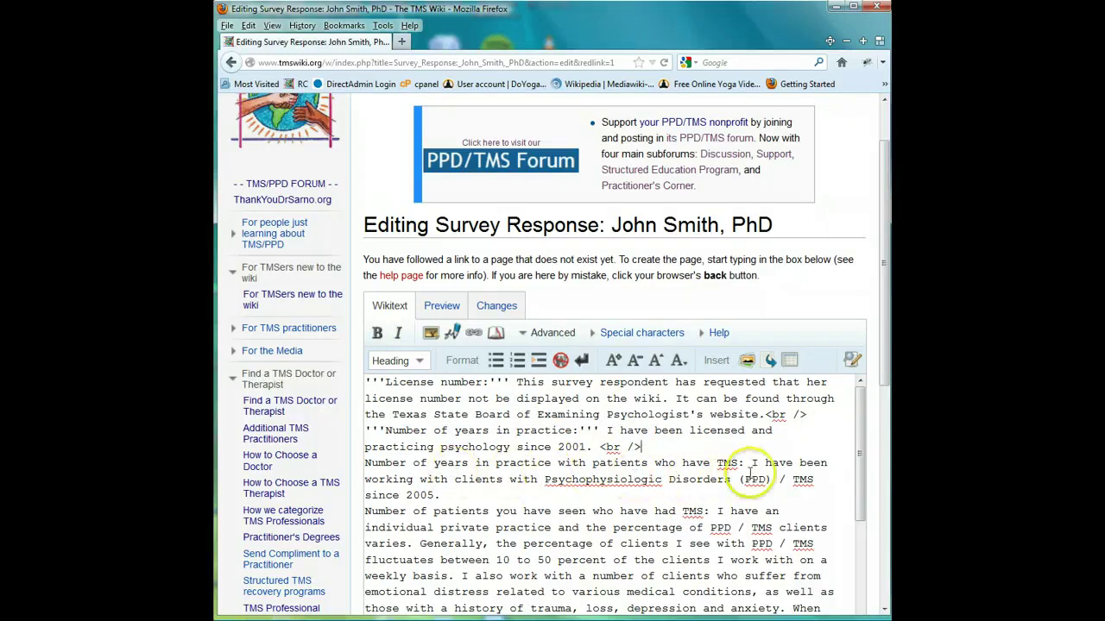
Step: Bold "Number of years in practice with patients who have TMS:", end its answer with "<br />", and preview the page
left_click_drag(742, 463, 364, 463)
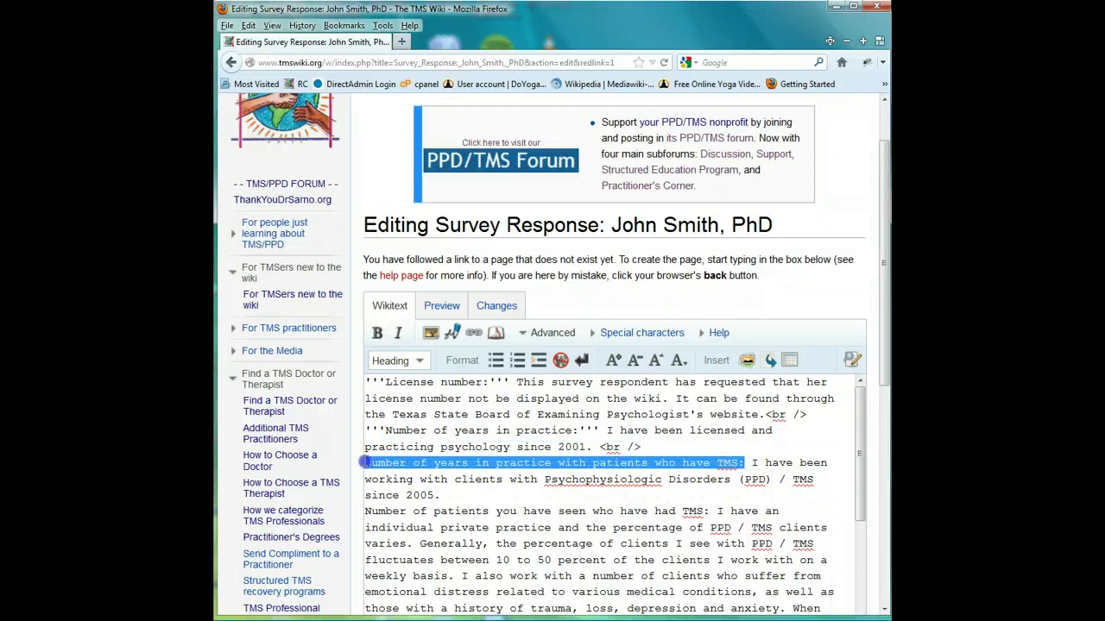
left_click(377, 332)
type("<br />")
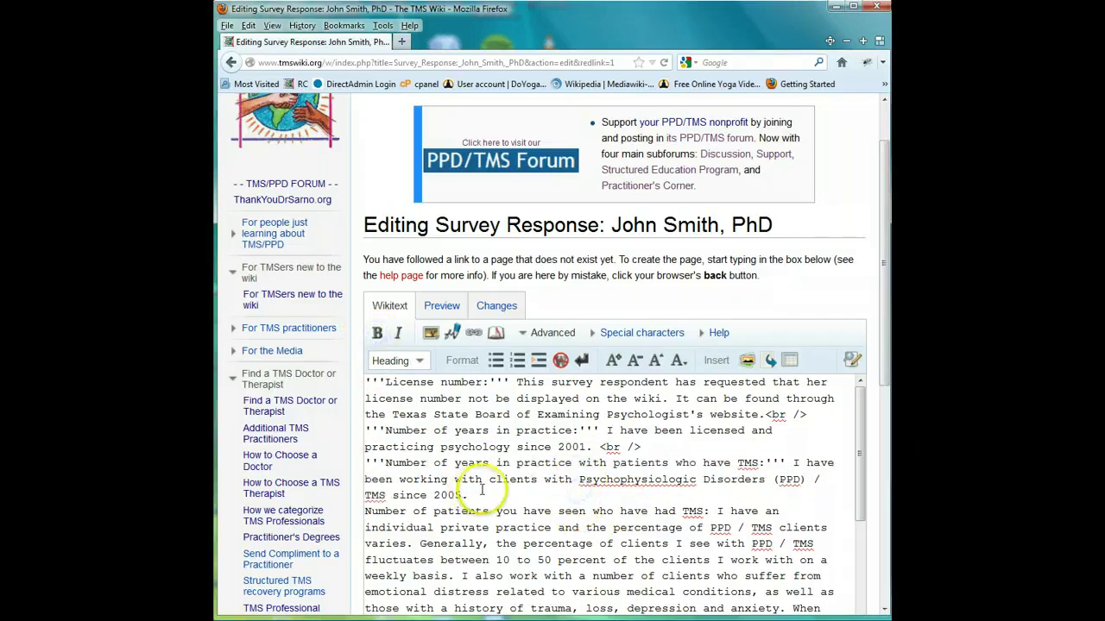
left_click(444, 314)
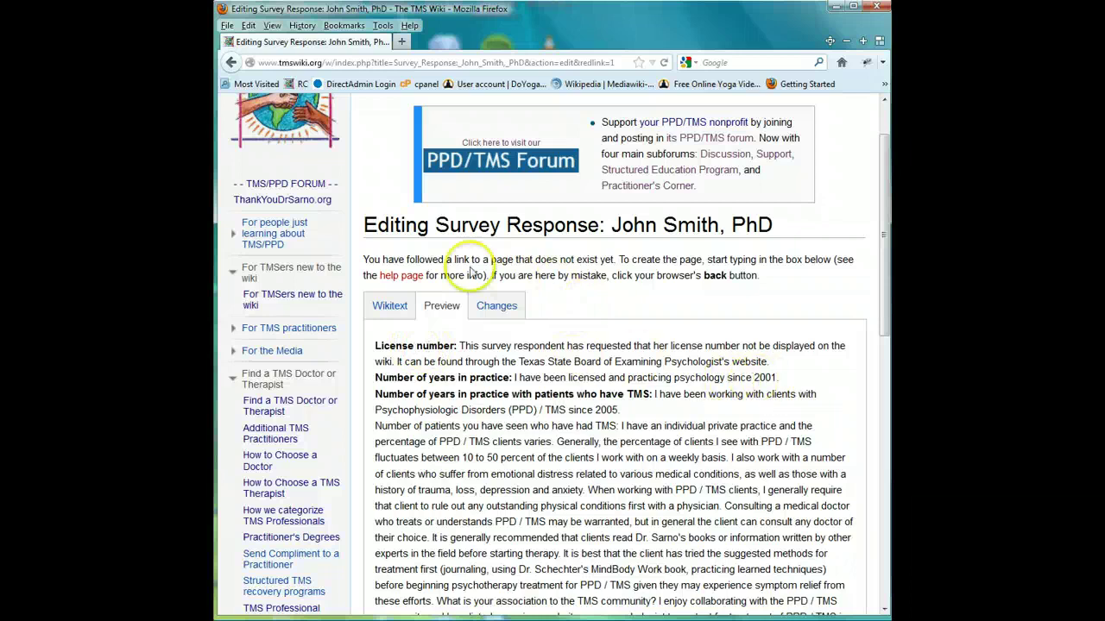
Step: Back in the wikitext, bold "Number of patients you have seen who have had TMS:" and end its answer with "<br />"
left_click(398, 319)
scroll(378, 444, "down", 1)
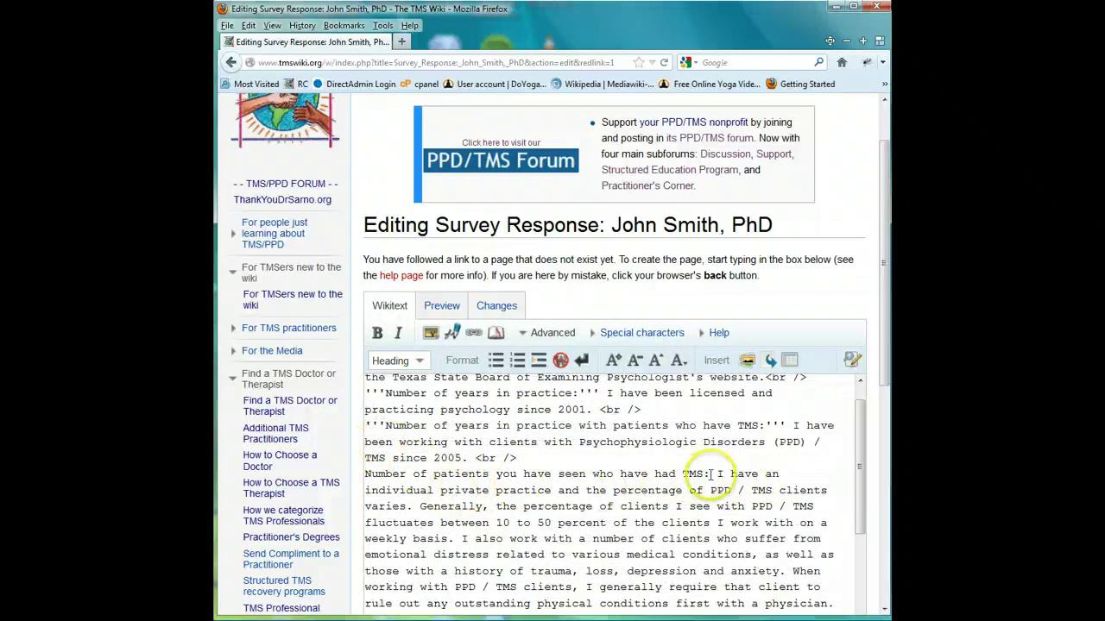
left_click_drag(708, 473, 401, 473)
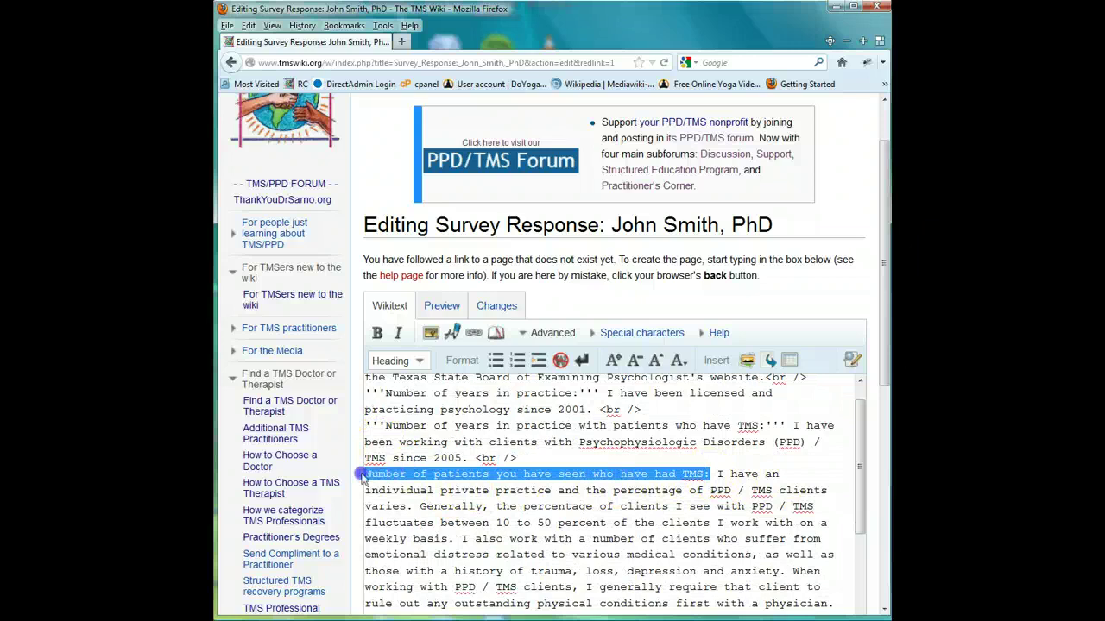
left_click(377, 332)
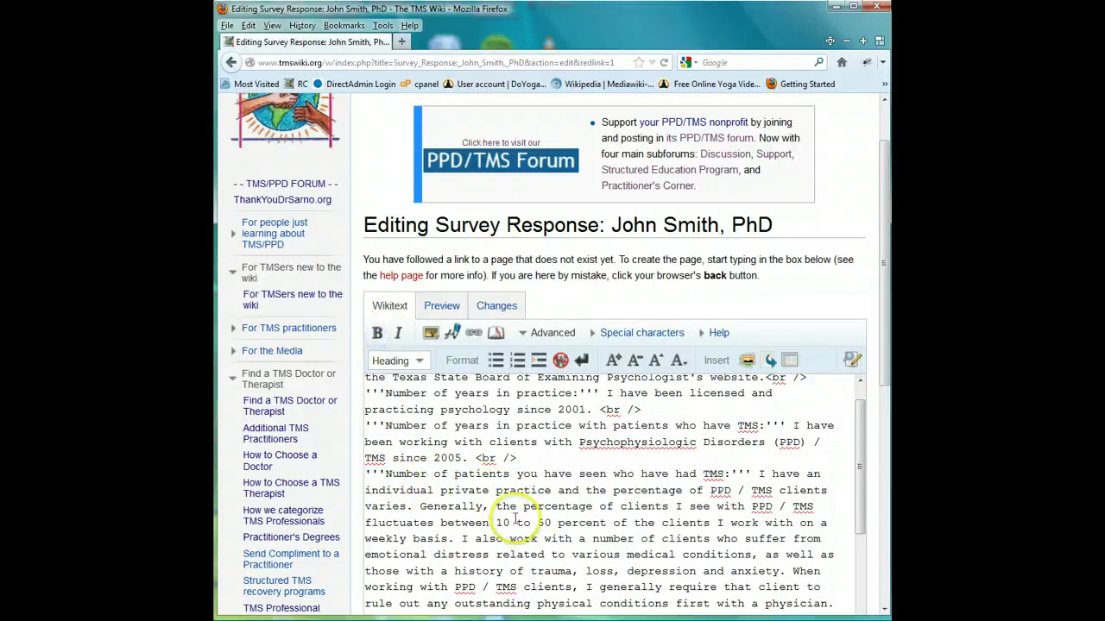
scroll(516, 518, "down", 3)
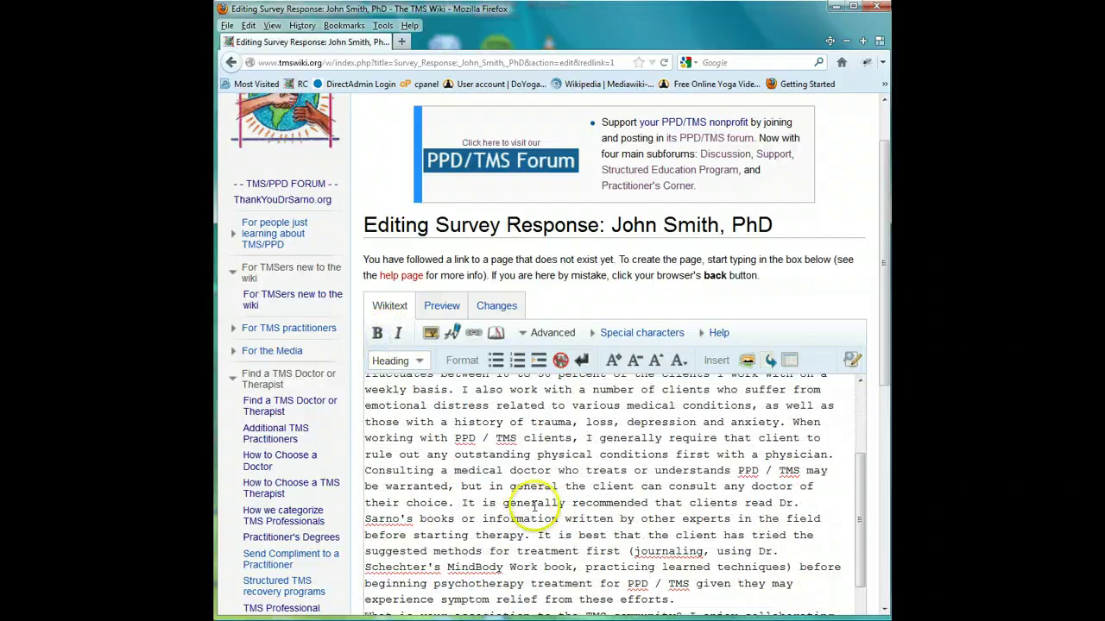
scroll(535, 505, "down", 1)
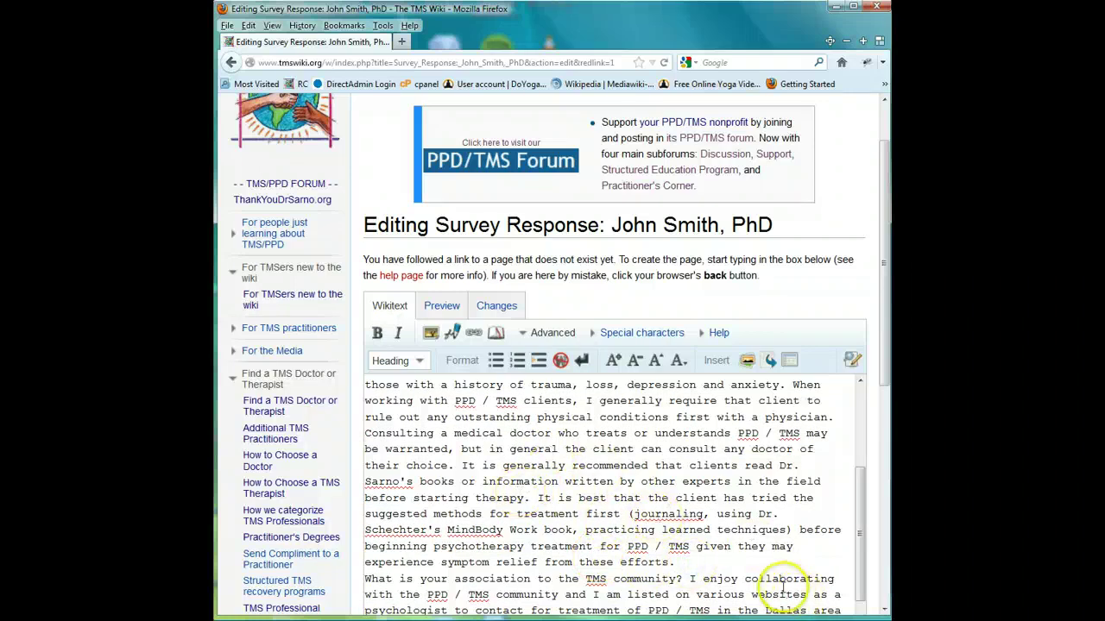
type("<br />")
Step: Bold the question "What is your association to the TMS community?" and add "<br />" at the end of its answer
scroll(552, 561, "down", 1)
scroll(533, 565, "down", 1)
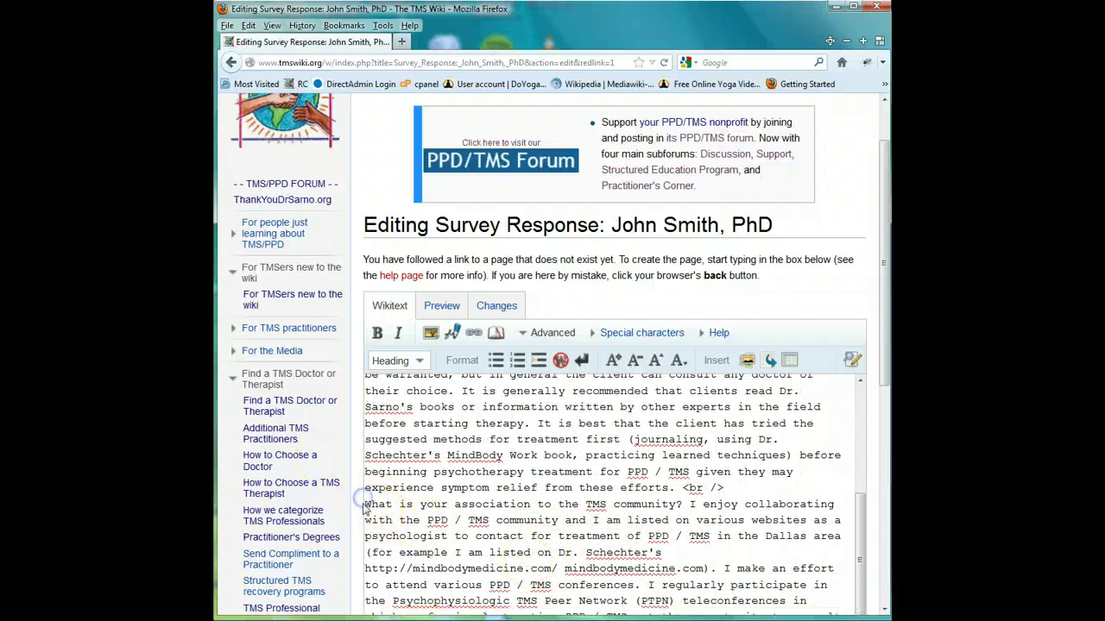
left_click_drag(368, 504, 686, 503)
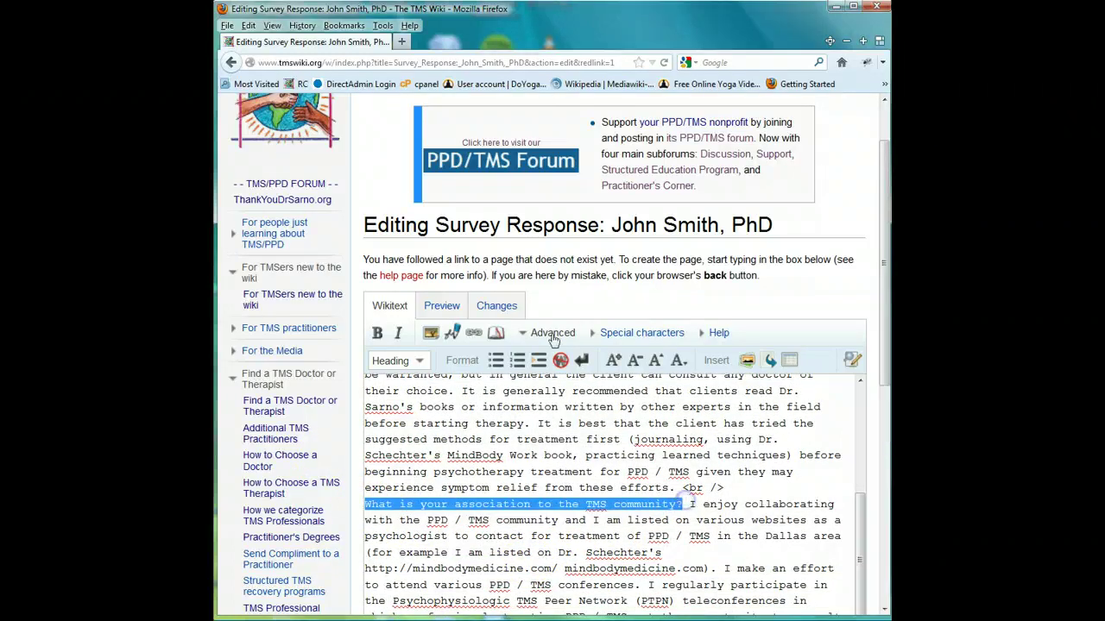
left_click(377, 332)
left_click(830, 553)
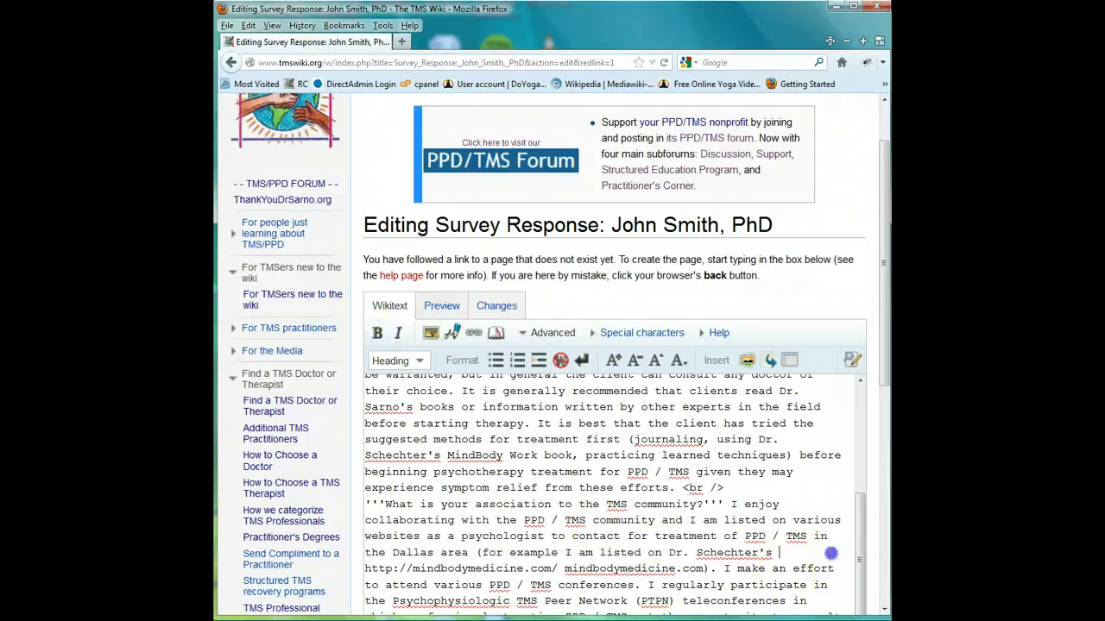
scroll(777, 527, "down", 1)
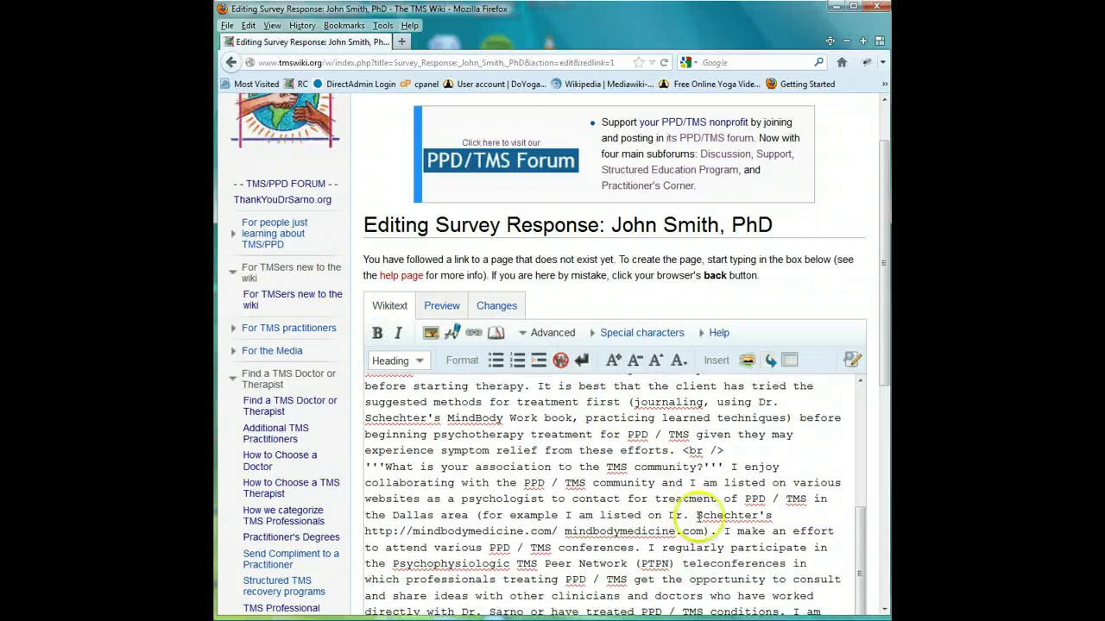
scroll(729, 518, "down", 2)
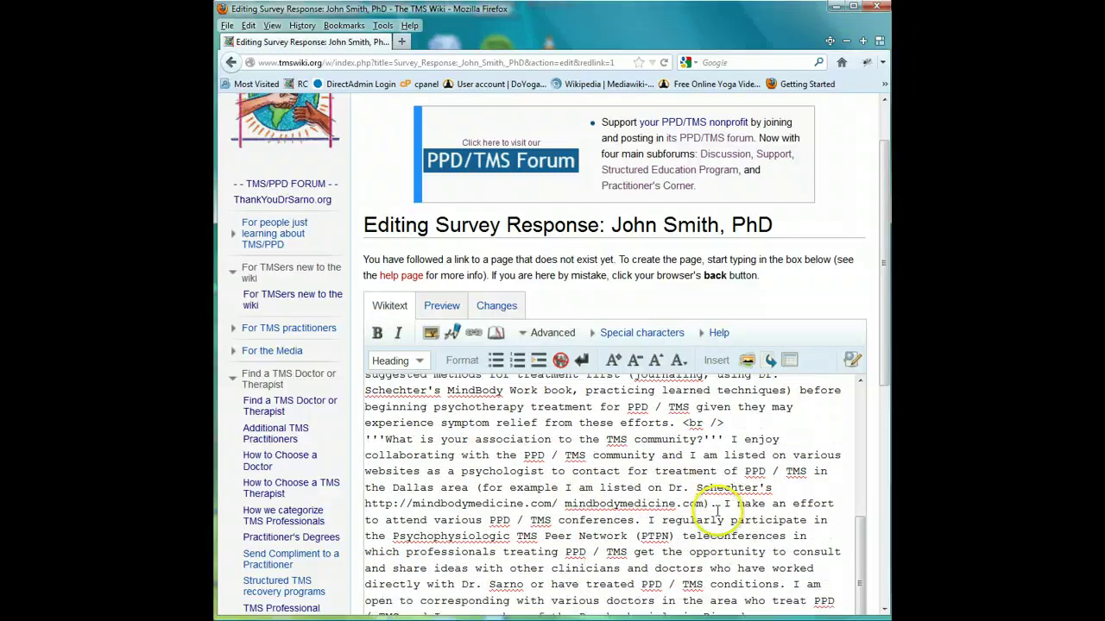
left_click(636, 588)
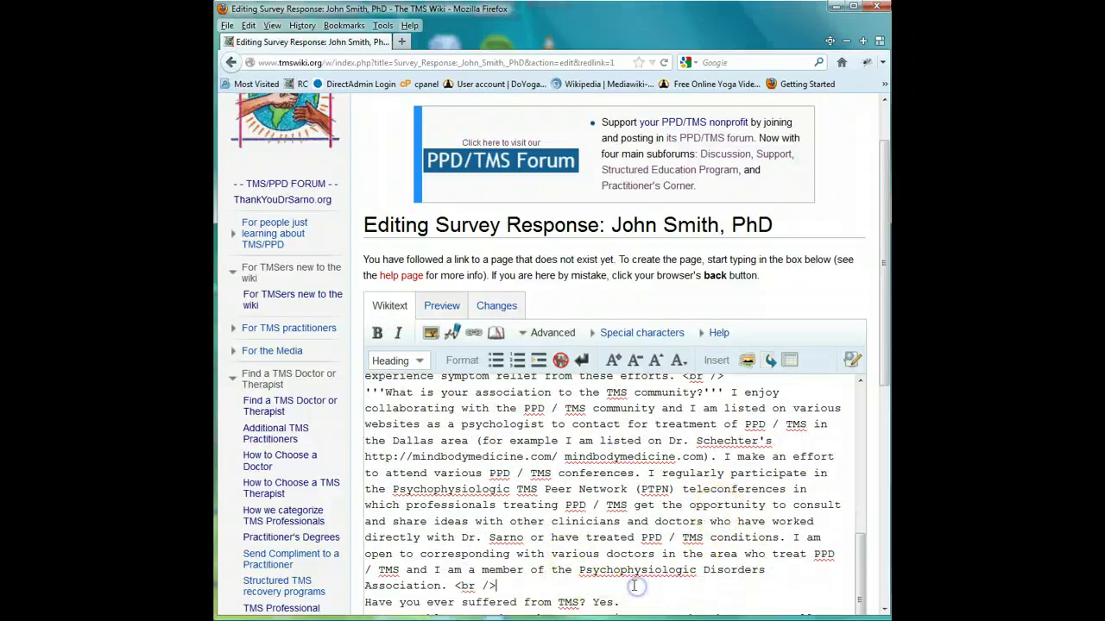
Step: Preview the formatted survey response and save the page with the edit summary "created page"
left_click(442, 305)
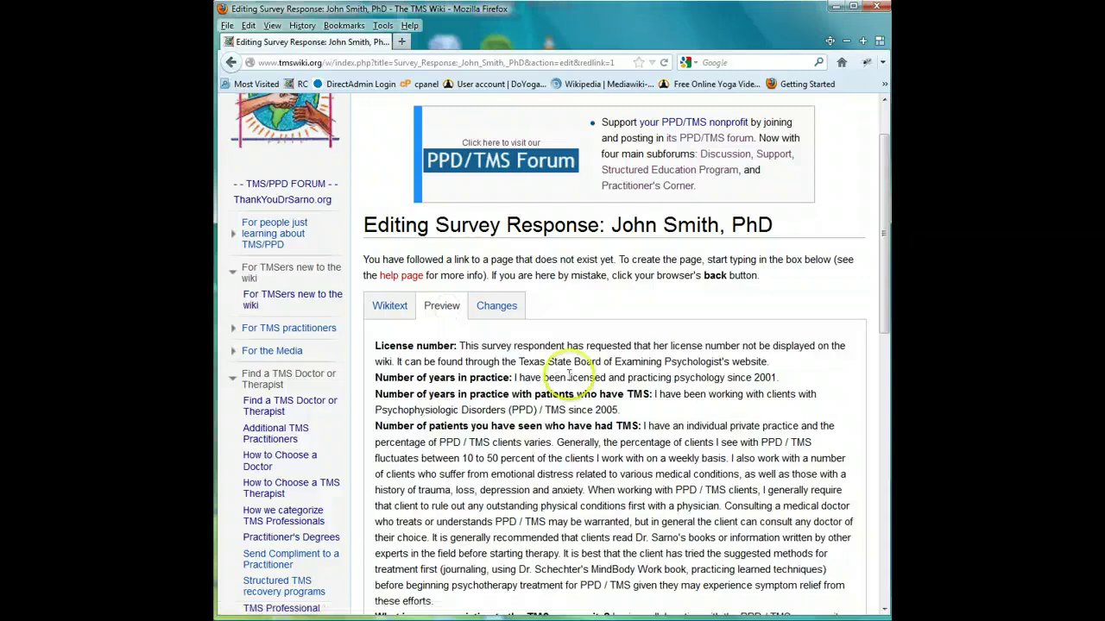
scroll(561, 363, "down", 2)
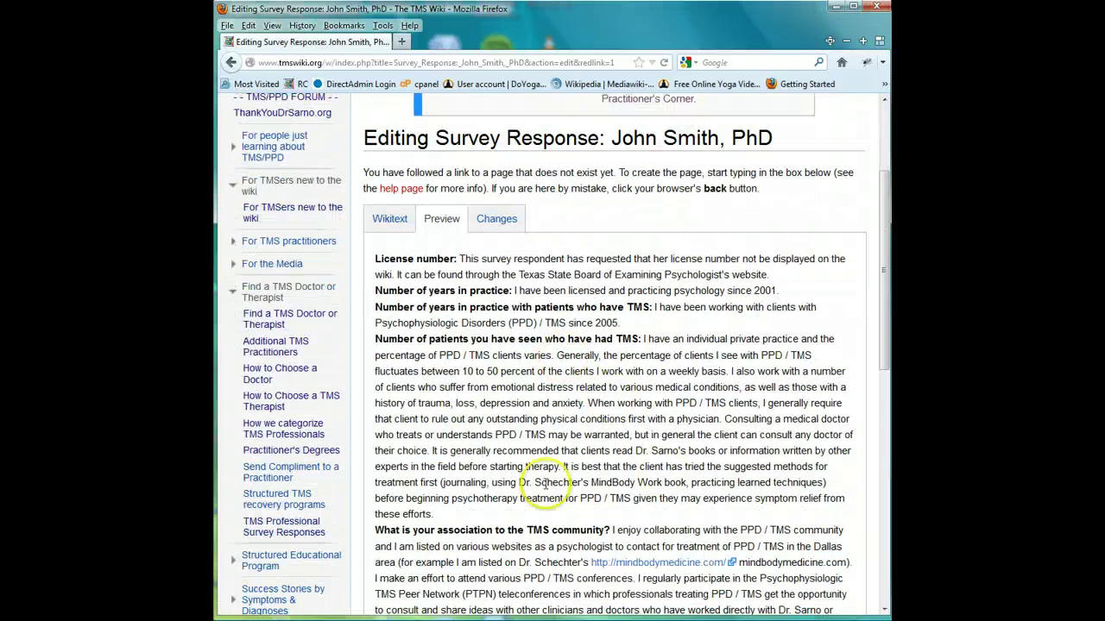
scroll(561, 535, "down", 4)
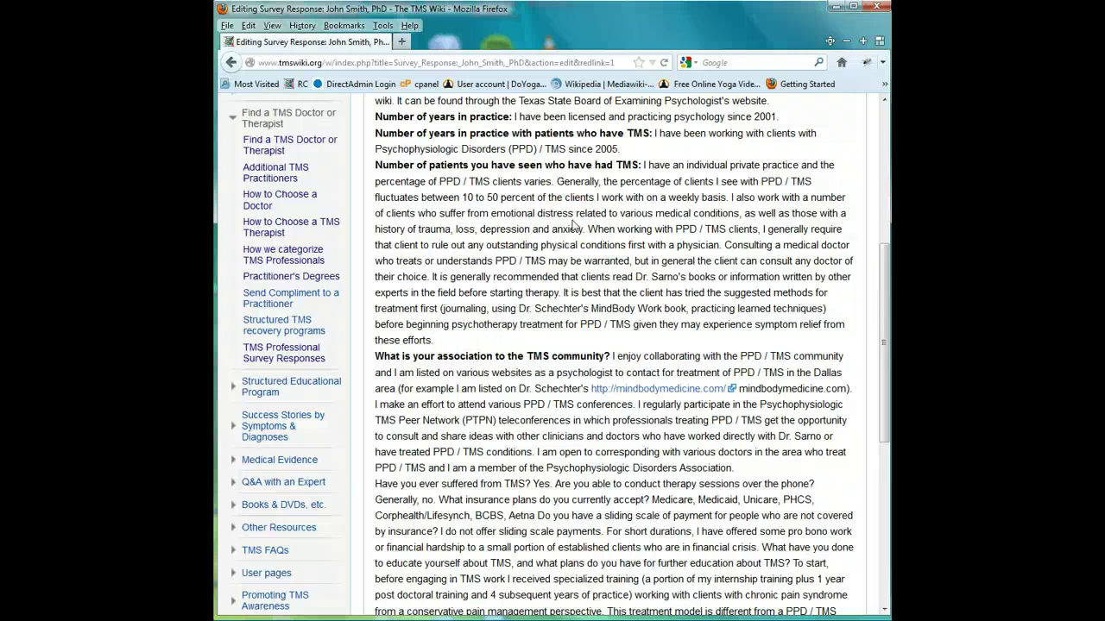
scroll(573, 225, "up", 6)
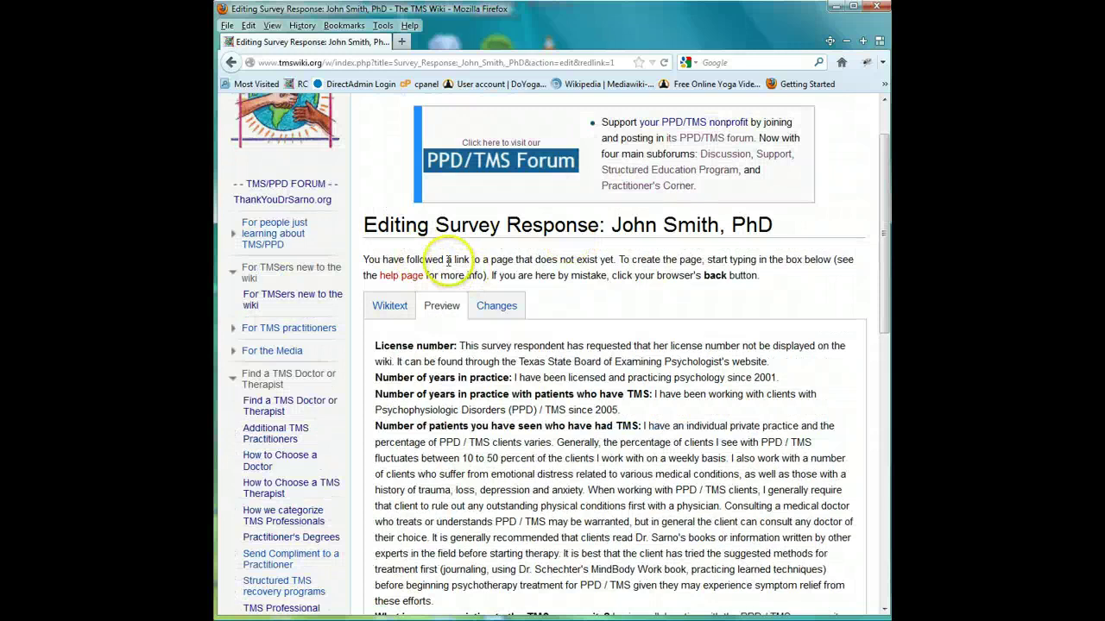
scroll(448, 259, "down", 15)
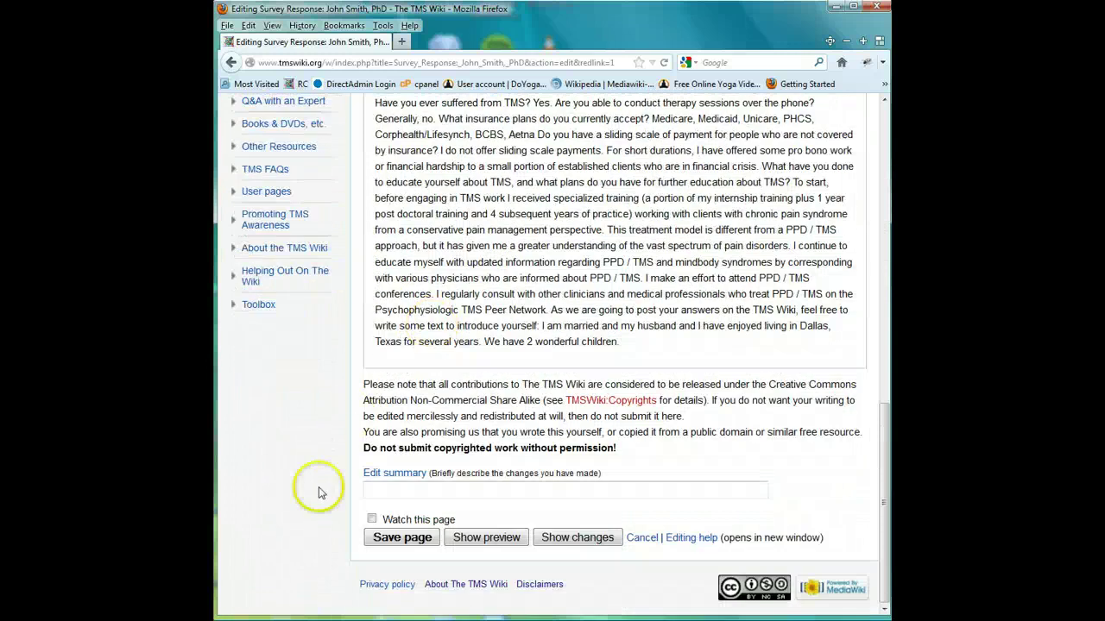
type("cre")
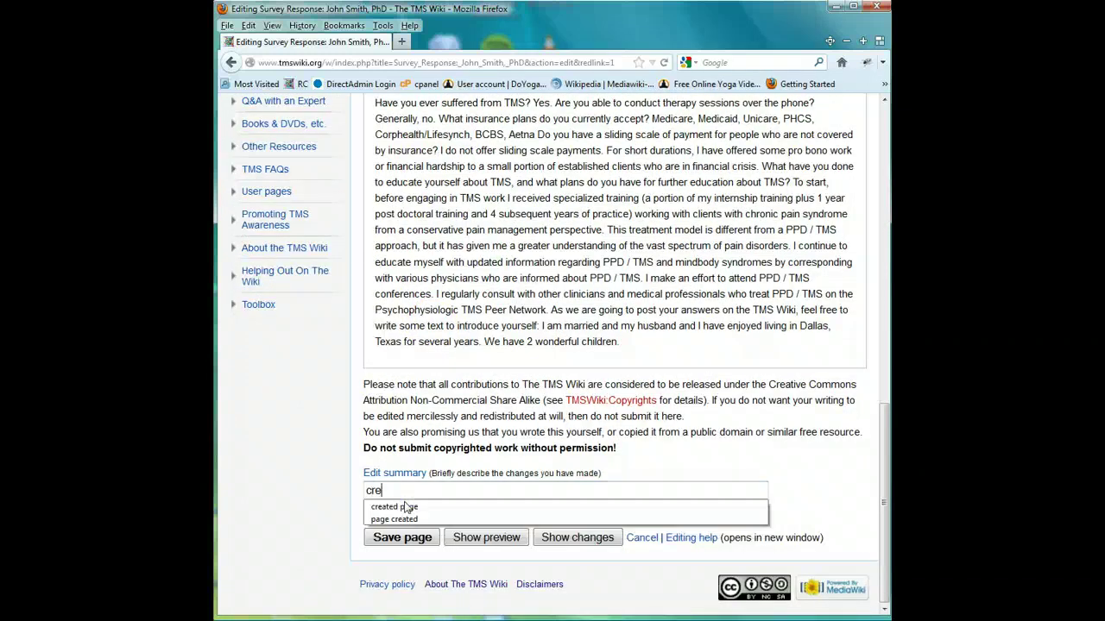
type("ated page")
key("Return")
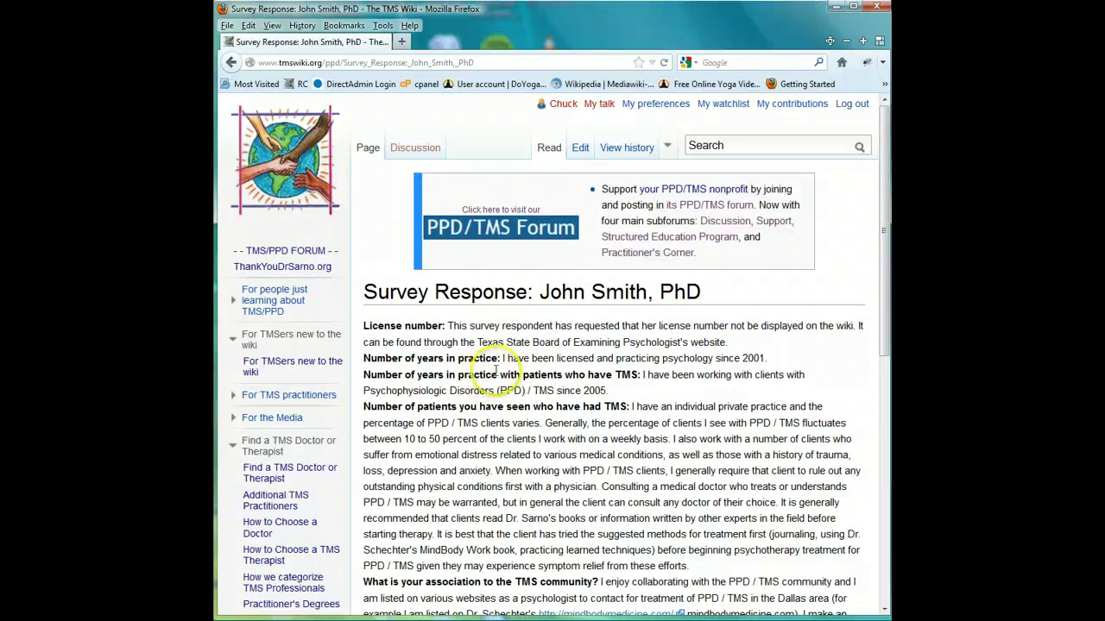
Step: Search the wiki for "TMS Pro" and open the suggested TMS Professional Survey Responses page
left_click(287, 445)
left_click(287, 445)
scroll(292, 380, "down", 3)
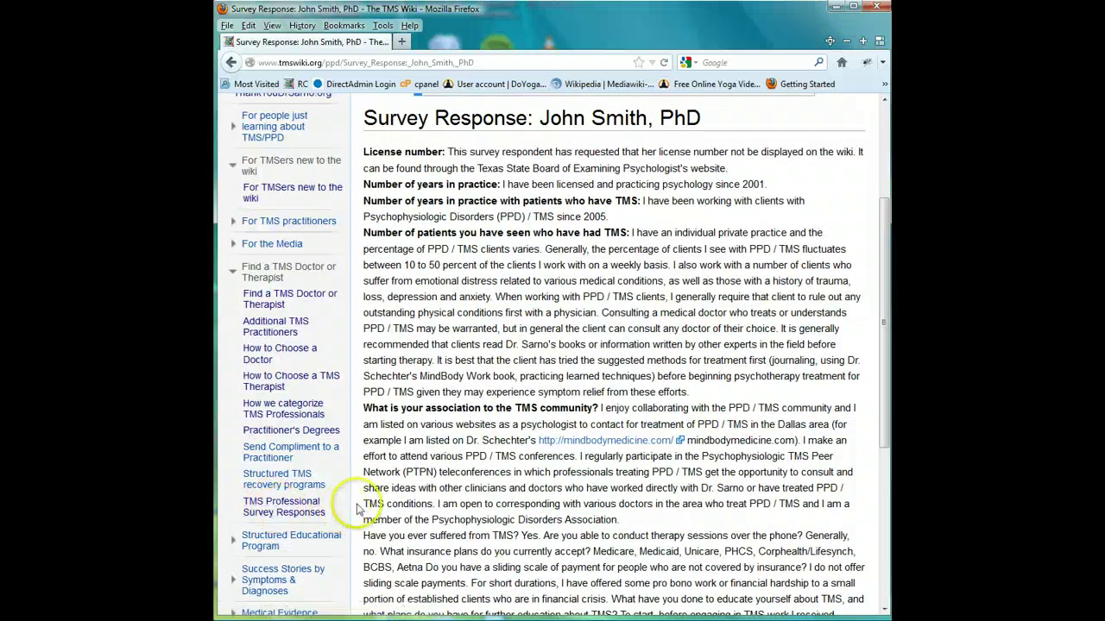
scroll(491, 465, "up", 3)
left_click(750, 143)
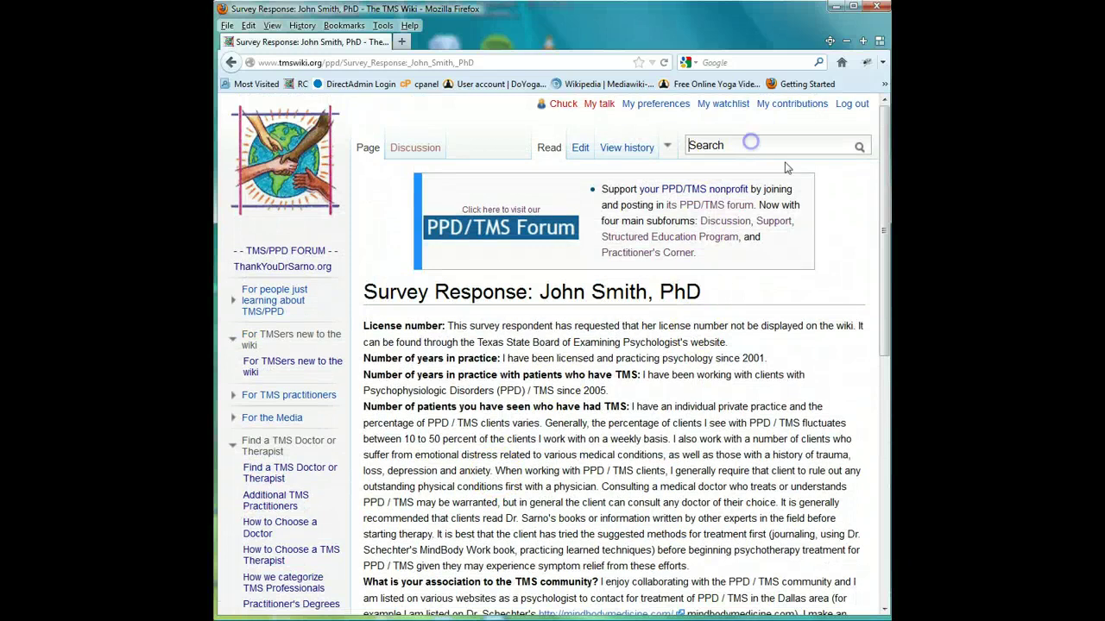
type("TMS Pro")
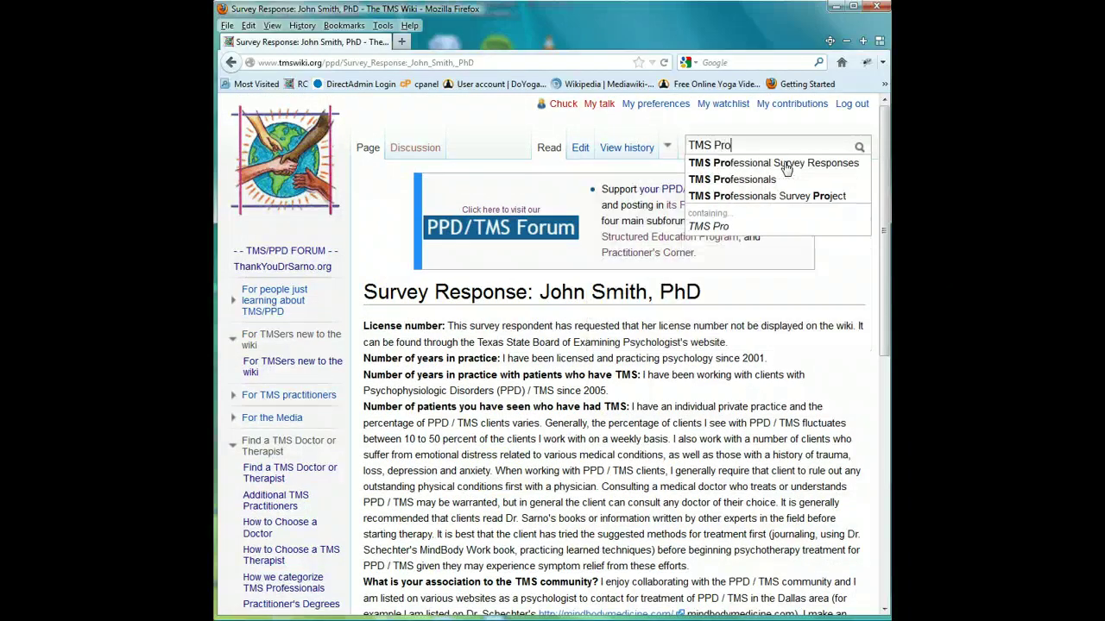
left_click(786, 167)
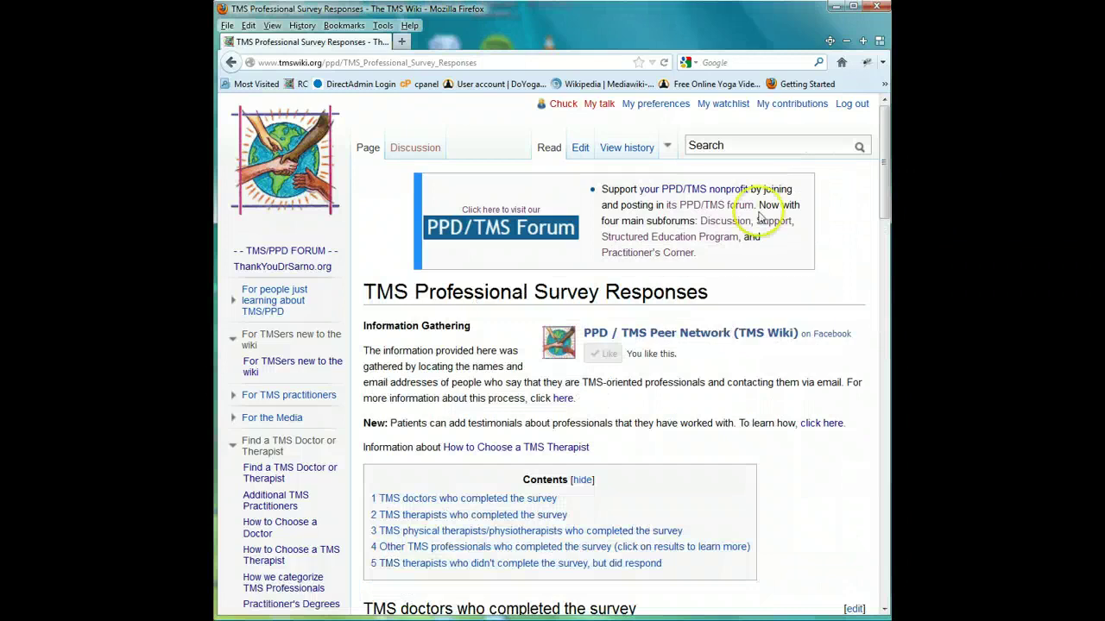
Step: Look through the lists of TMS doctors and TMS therapists who completed the survey
scroll(747, 337, "down", 10)
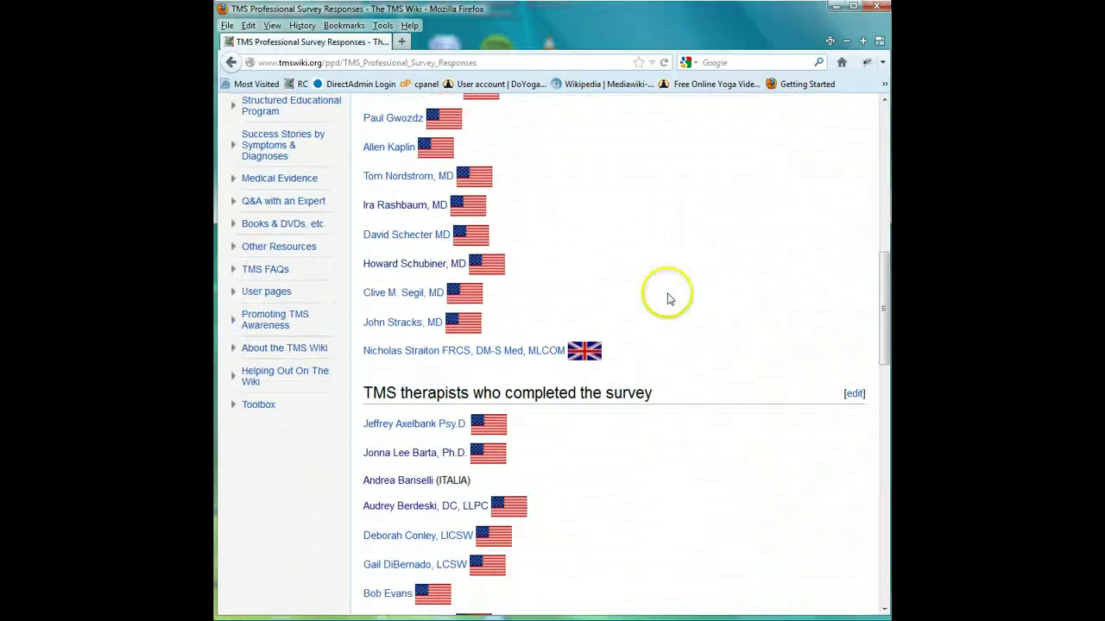
scroll(665, 380, "down", 3)
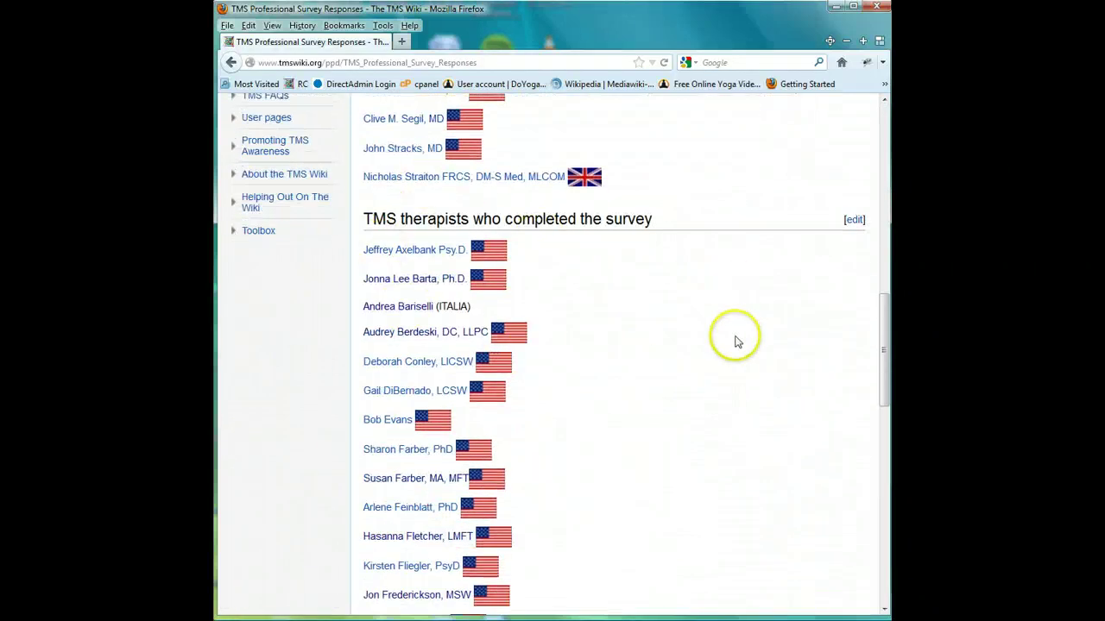
scroll(736, 340, "down", 2)
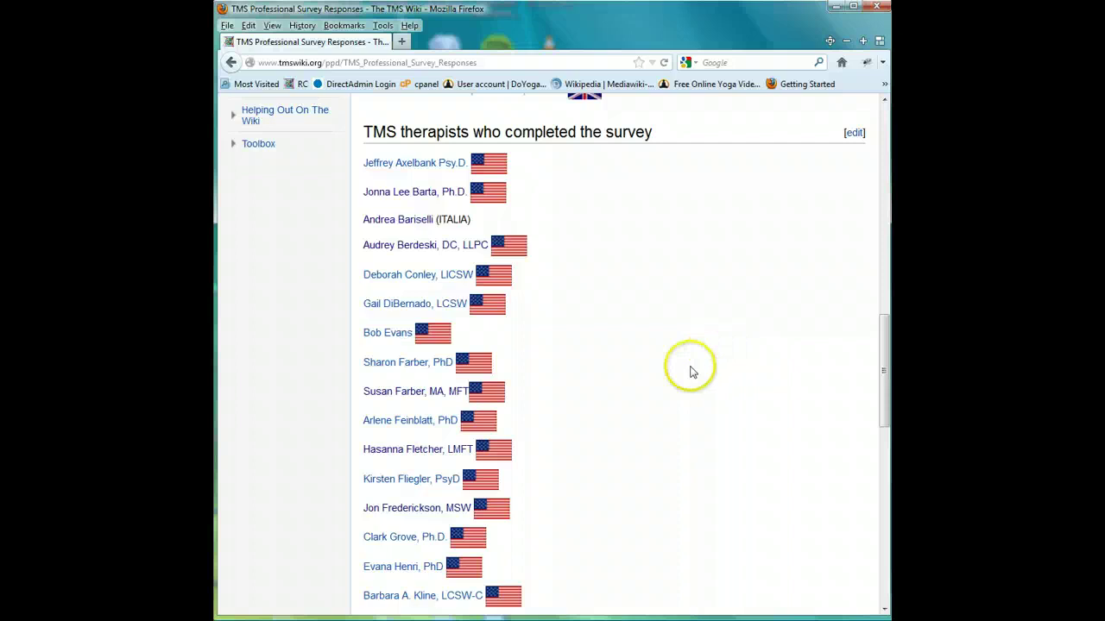
scroll(688, 371, "up", 4)
scroll(601, 406, "up", 5)
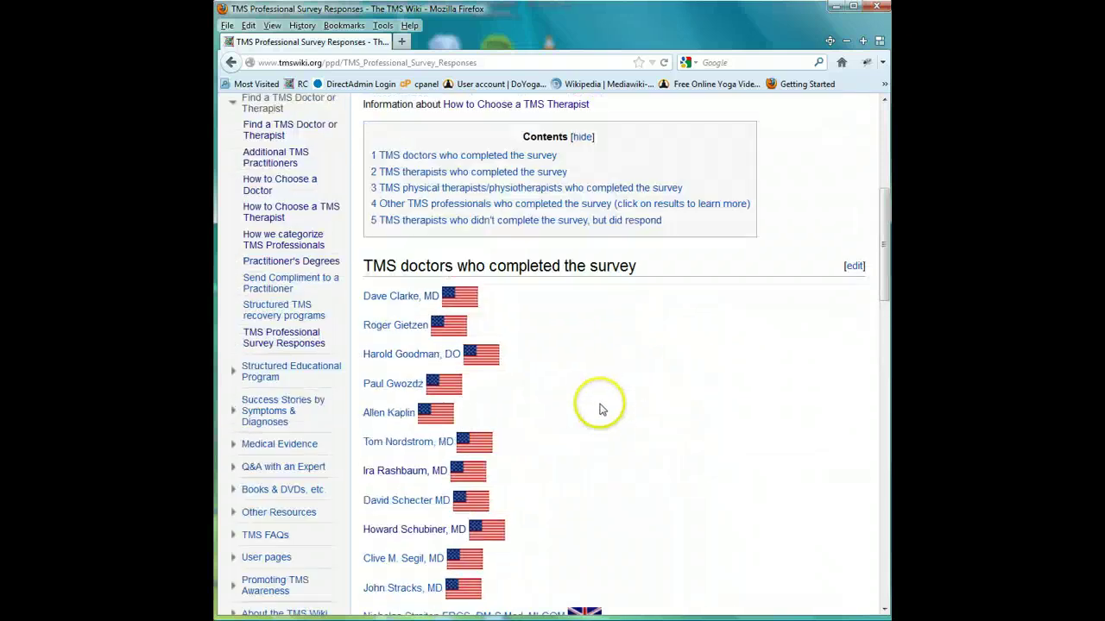
scroll(473, 393, "down", 2)
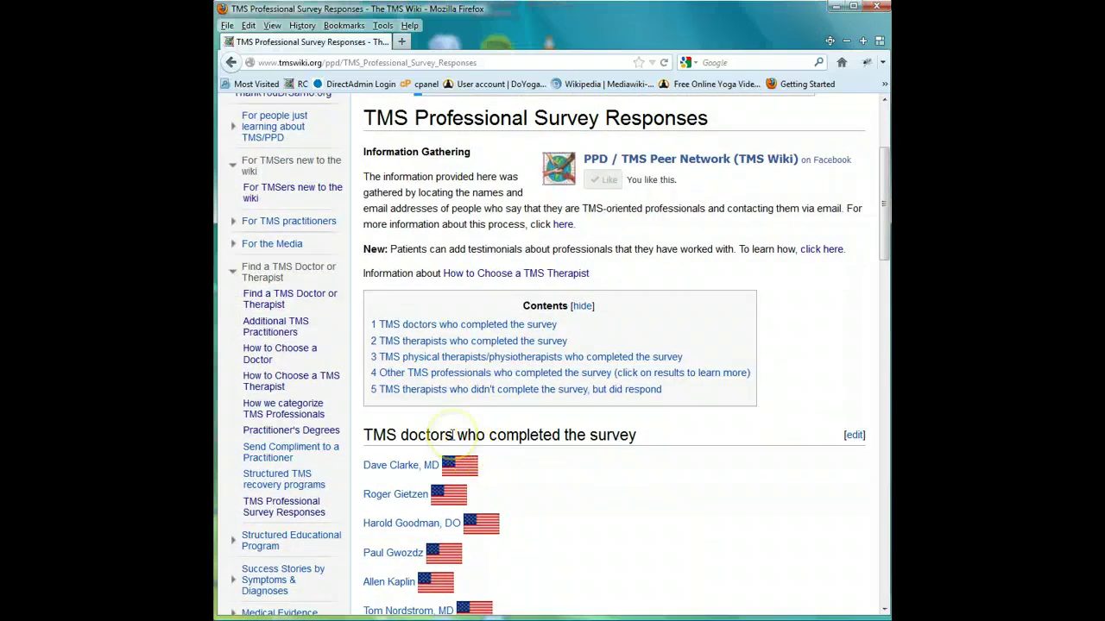
Step: Look through the survey page's sections for physical therapists, other TMS professionals, and therapists who responded without completing the survey
scroll(449, 430, "down", 10)
scroll(536, 372, "down", 8)
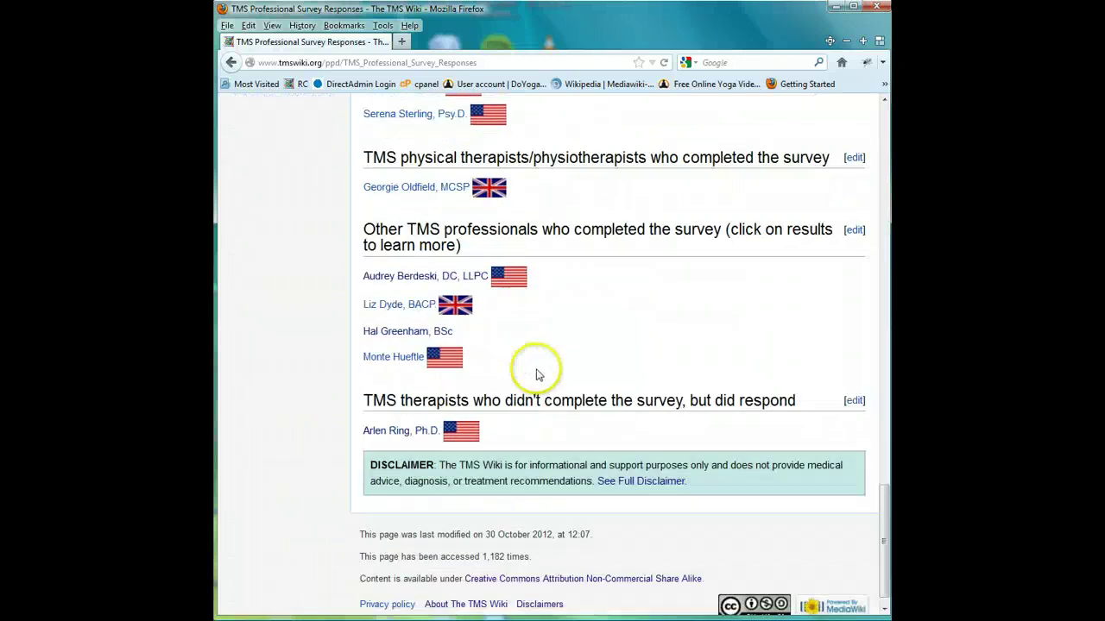
left_click_drag(446, 138, 611, 176)
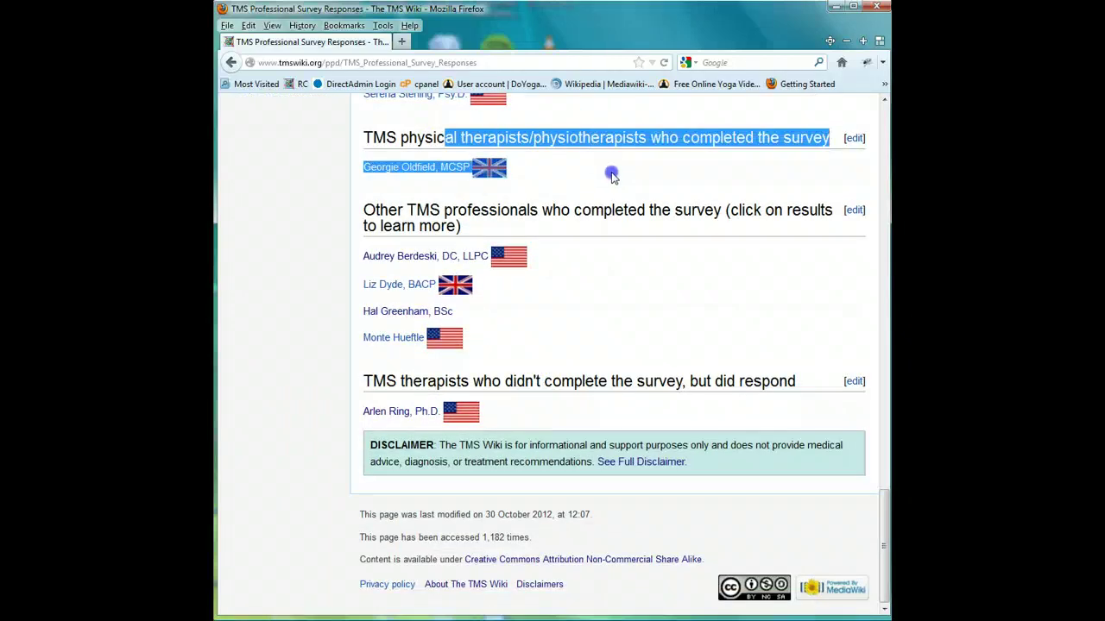
left_click(611, 176)
left_click_drag(420, 226, 636, 388)
left_click(640, 373)
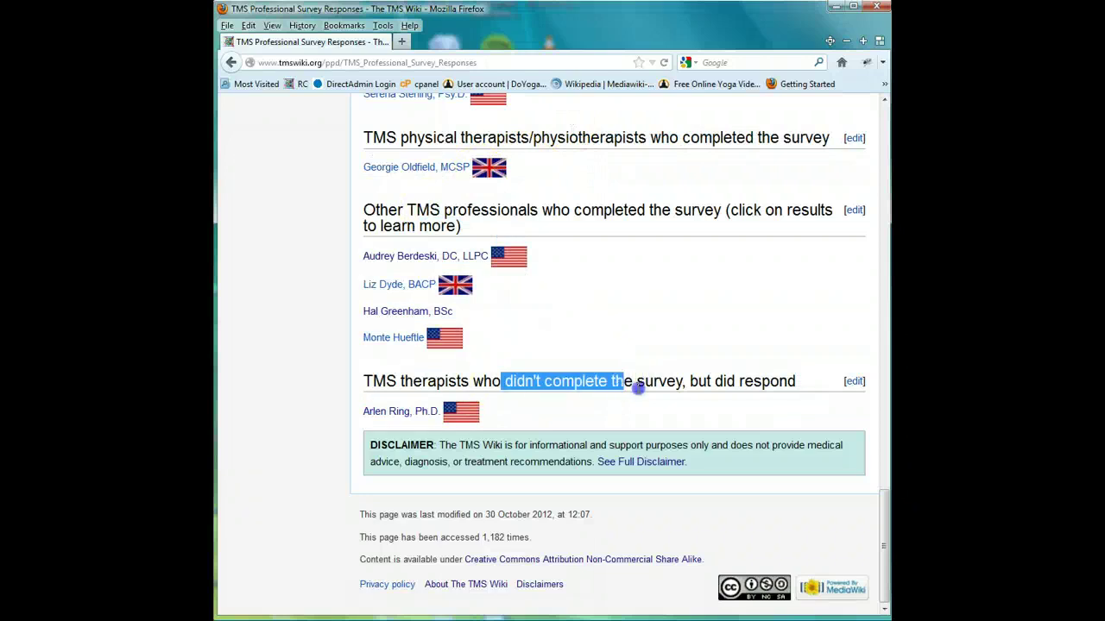
left_click(640, 387)
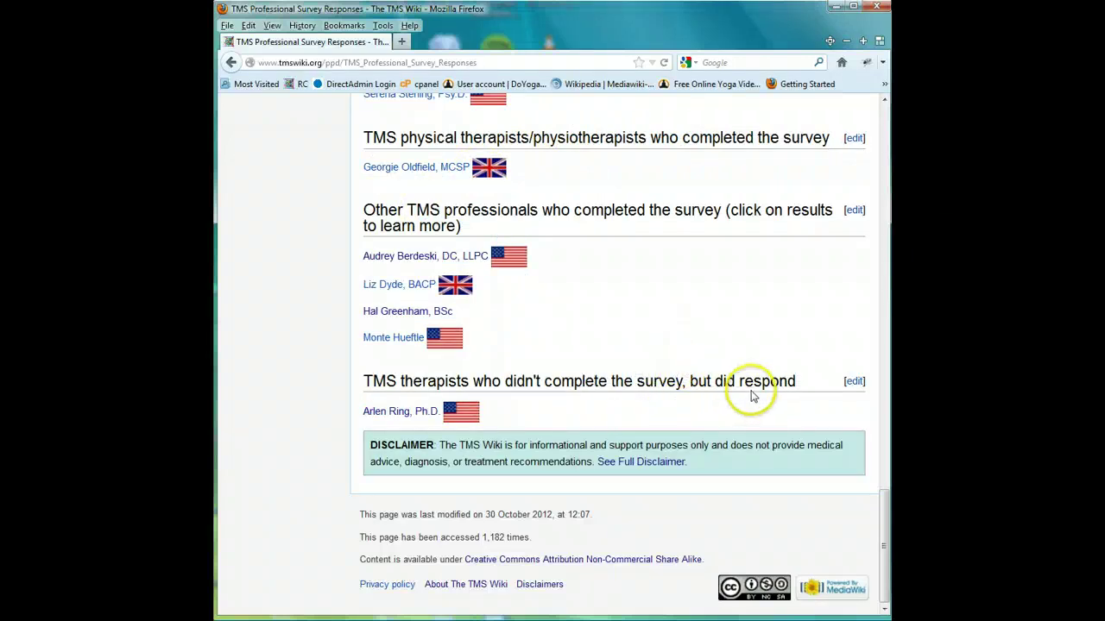
Step: Open the "TMS therapists who completed the survey" section for editing
scroll(755, 386, "up", 15)
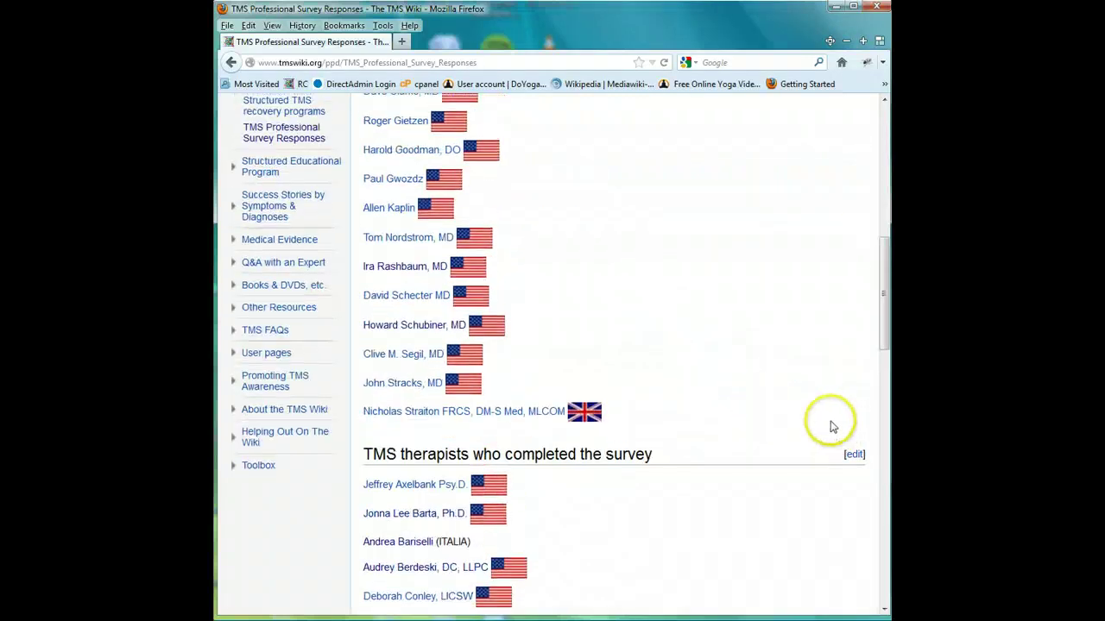
scroll(838, 426, "up", 8)
scroll(837, 426, "down", 8)
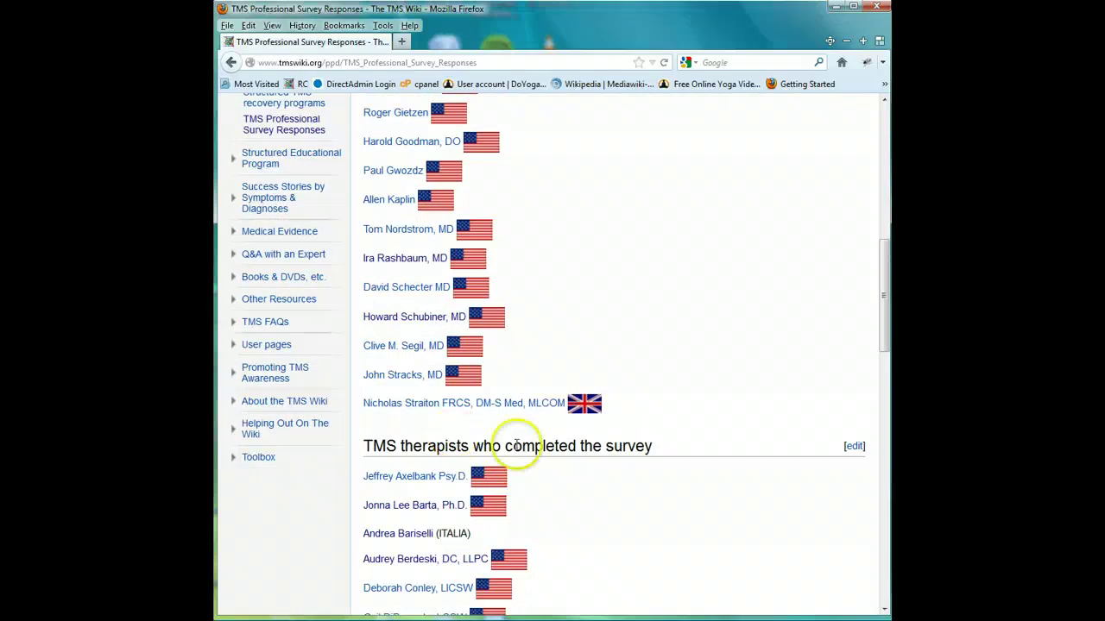
left_click_drag(435, 447, 631, 474)
left_click(398, 443)
left_click_drag(399, 443, 510, 447)
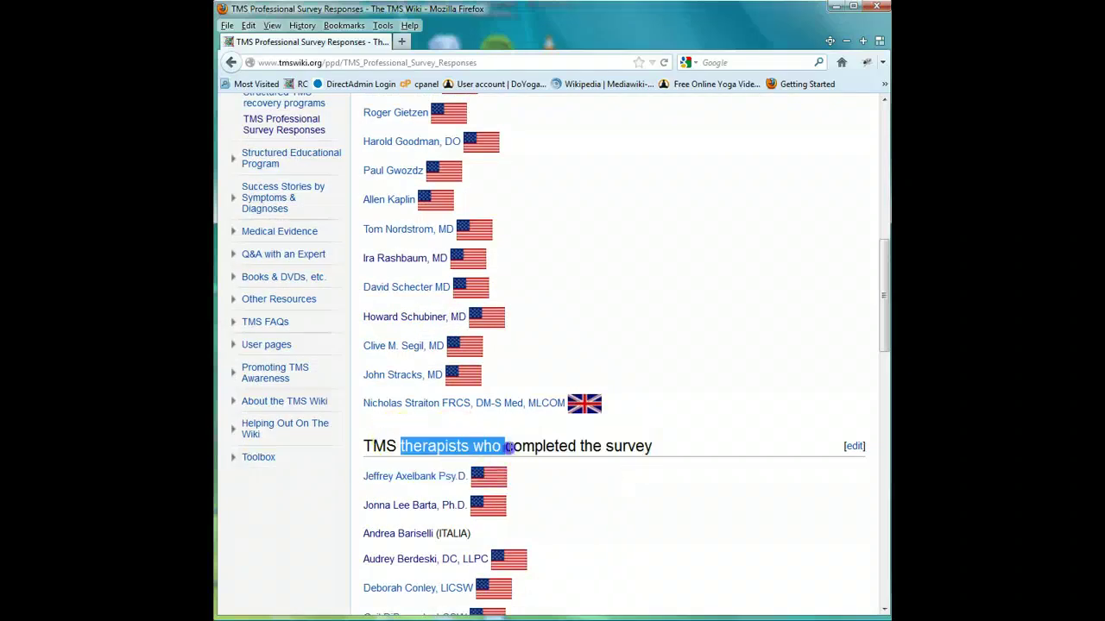
left_click(652, 451)
left_click(854, 446)
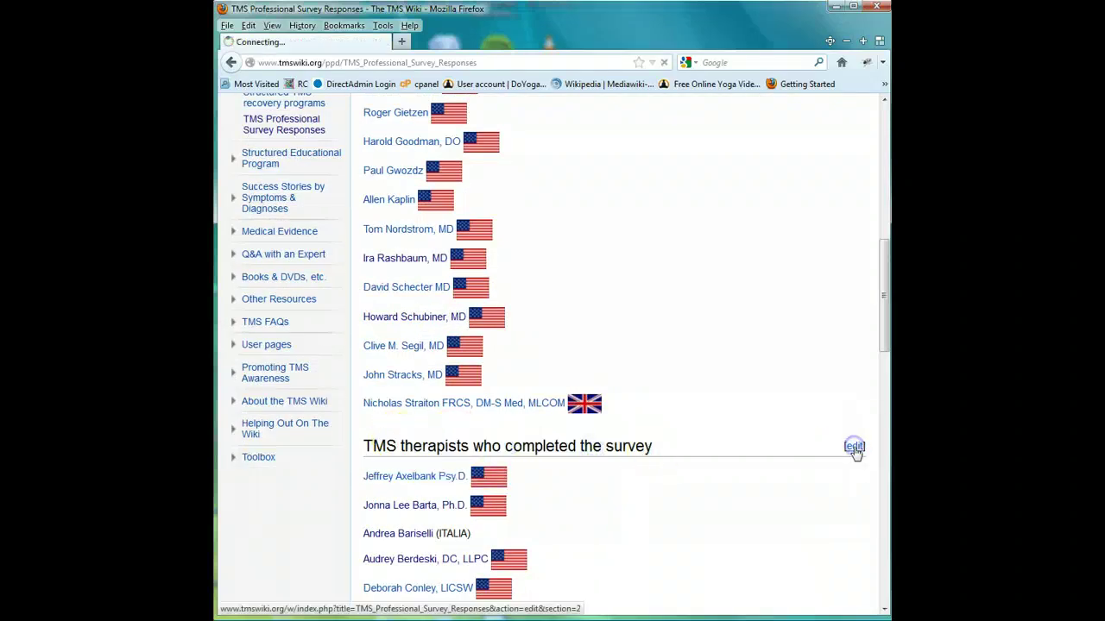
Step: Add a "[[Survey Response: …|…]]" link with the new practitioner's name and PhD, alphabetically by surname on its own line, and preview the list
scroll(604, 462, "down", 2)
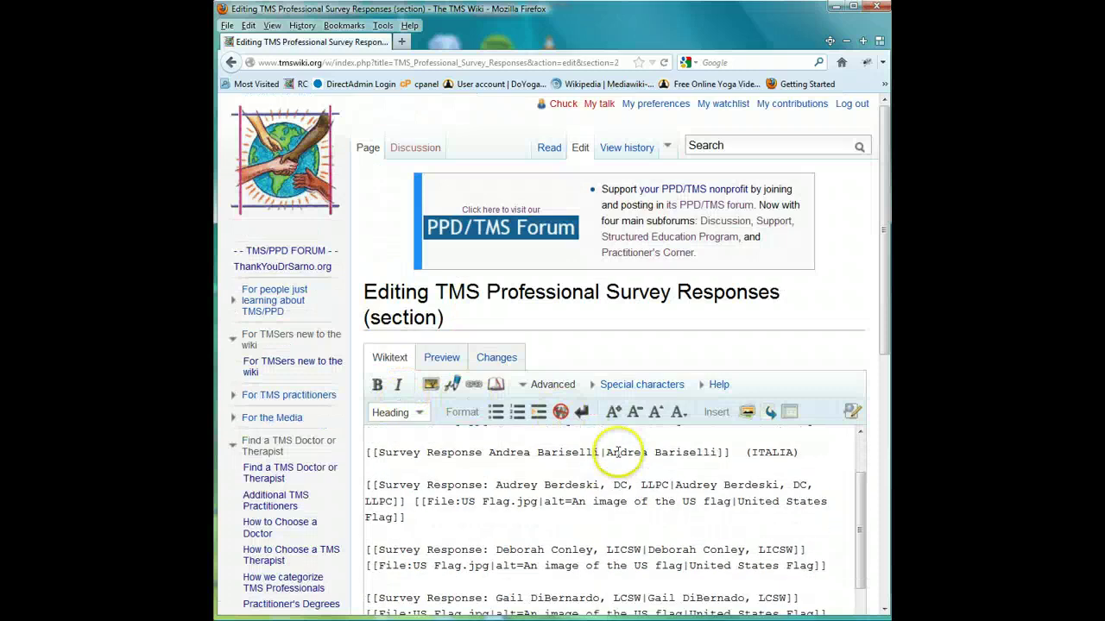
scroll(875, 431, "down", 5)
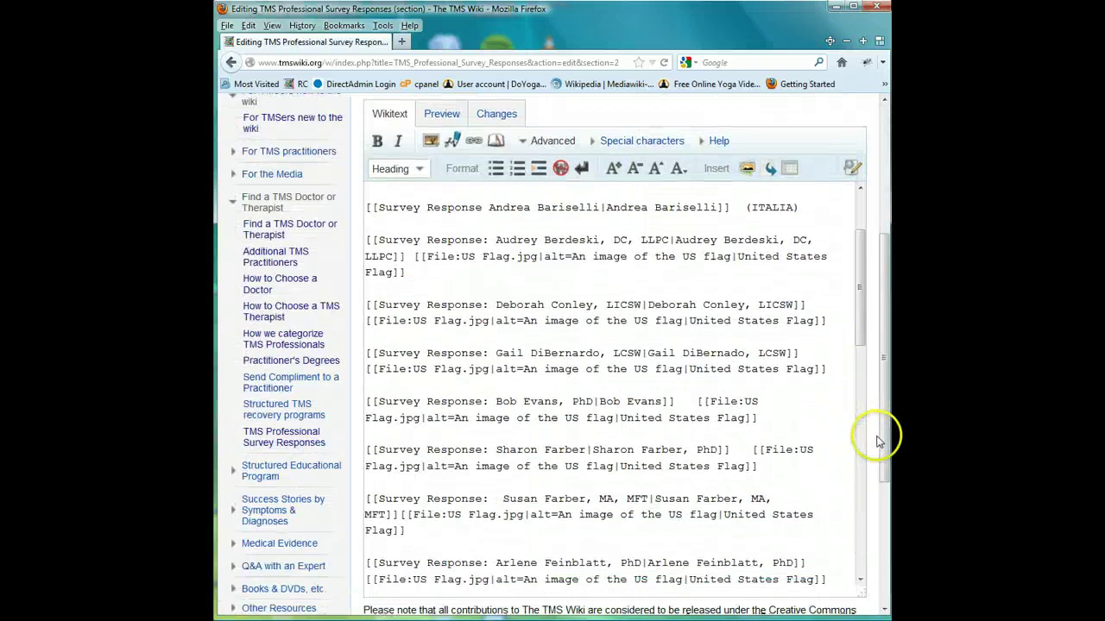
scroll(678, 319, "down", 10)
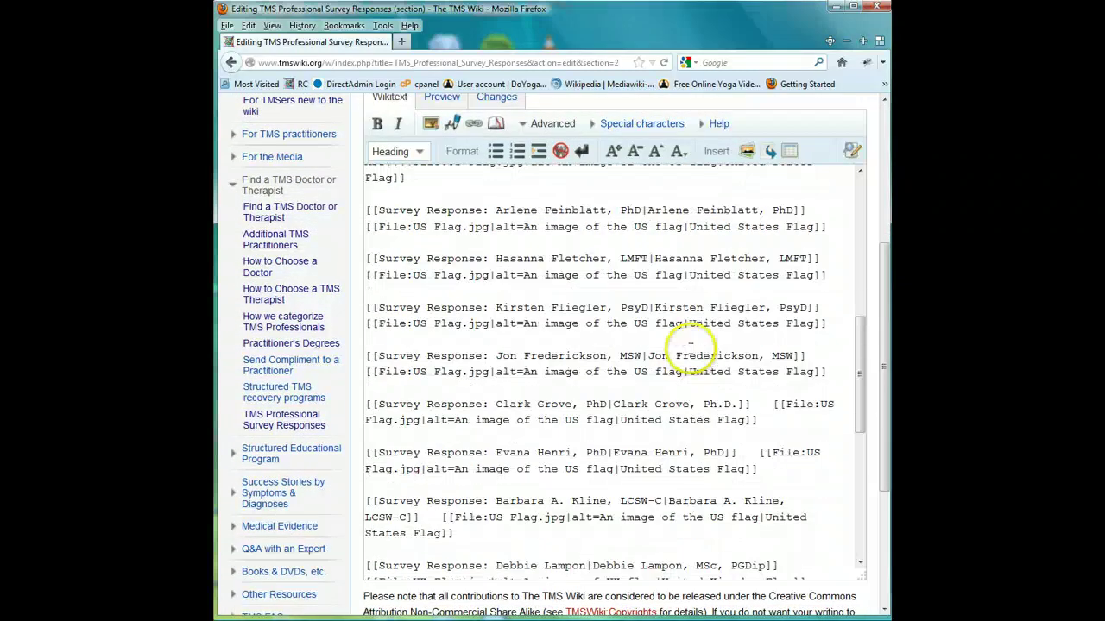
scroll(623, 340, "down", 4)
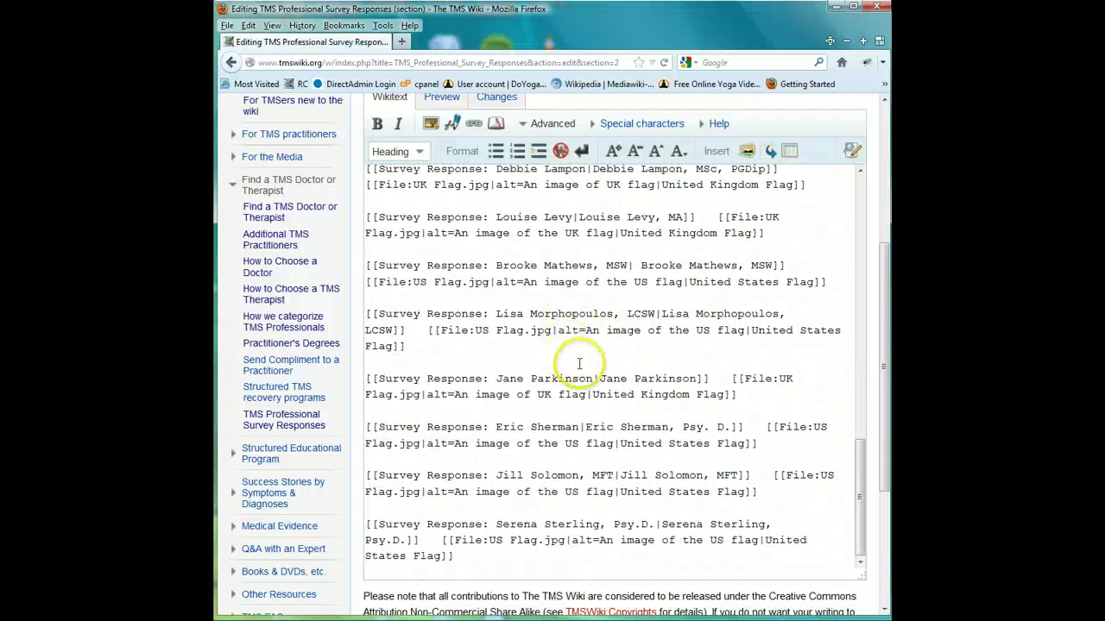
left_click(524, 428)
left_click(662, 463)
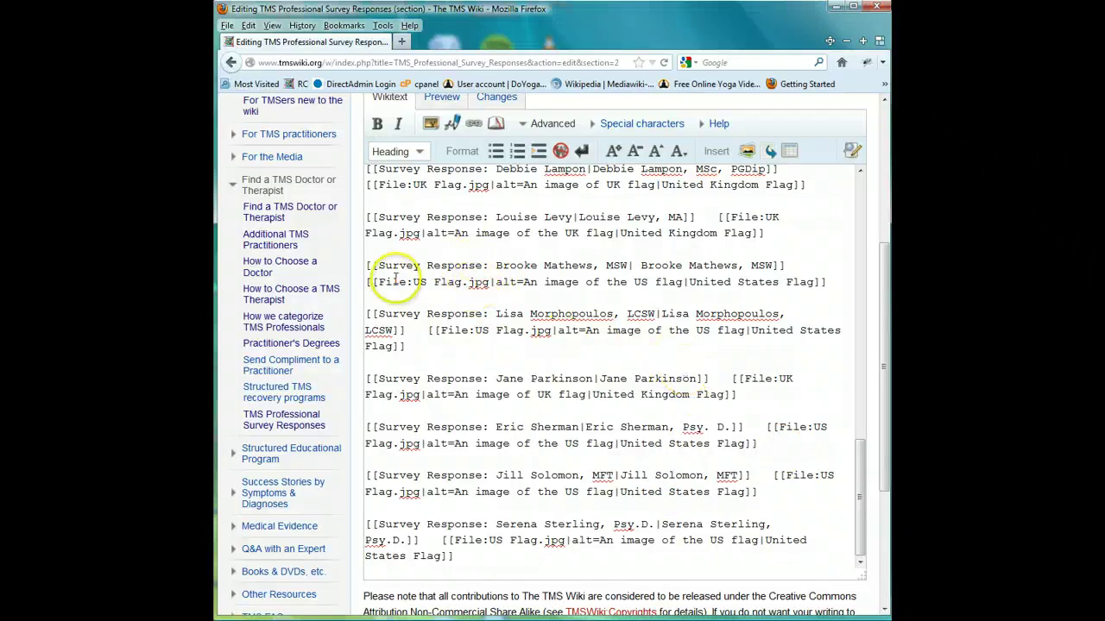
key("Return")
key("Return")
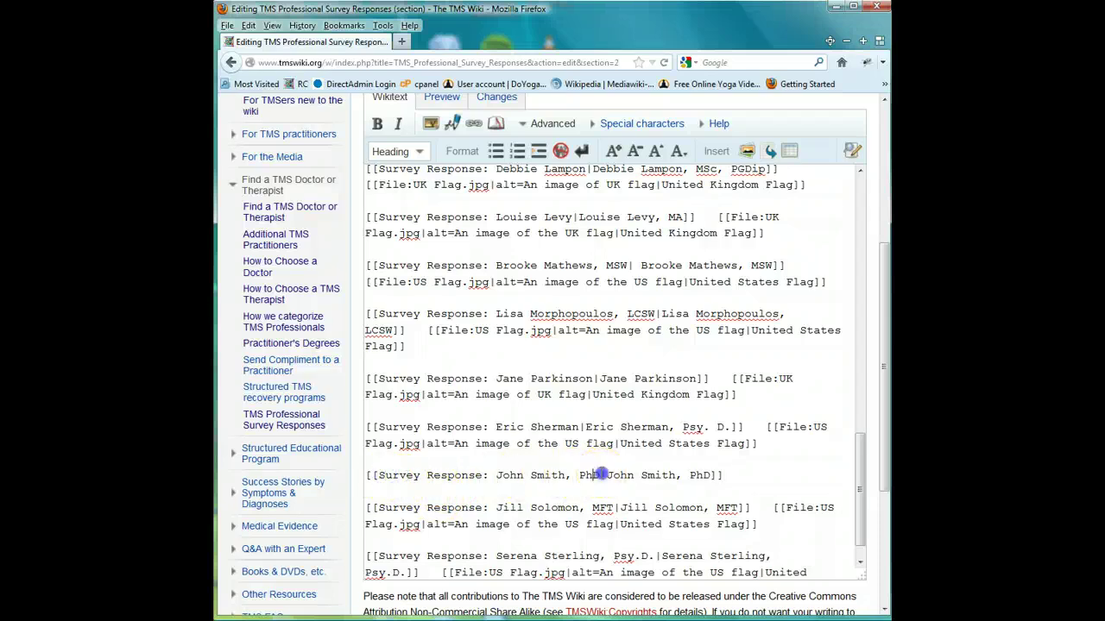
left_click(704, 476)
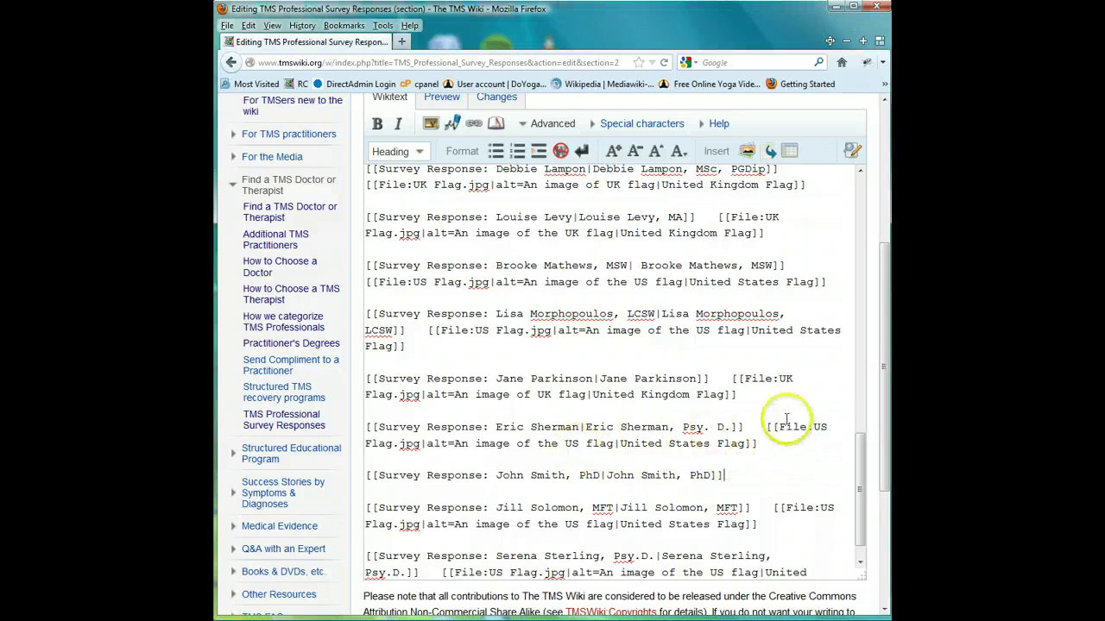
left_click(441, 98)
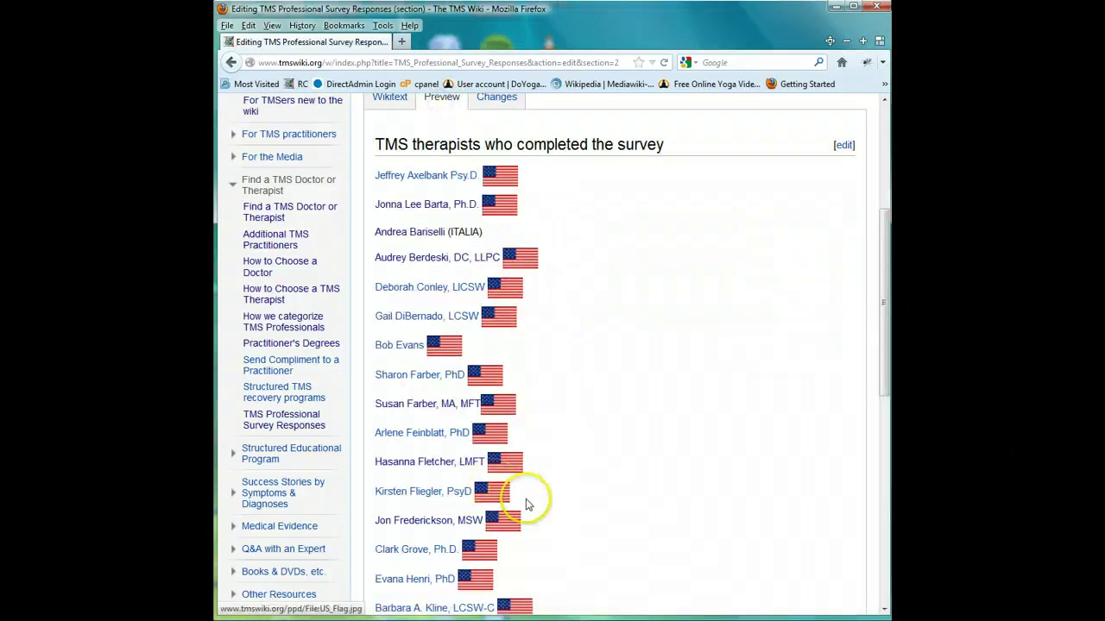
left_click(390, 98)
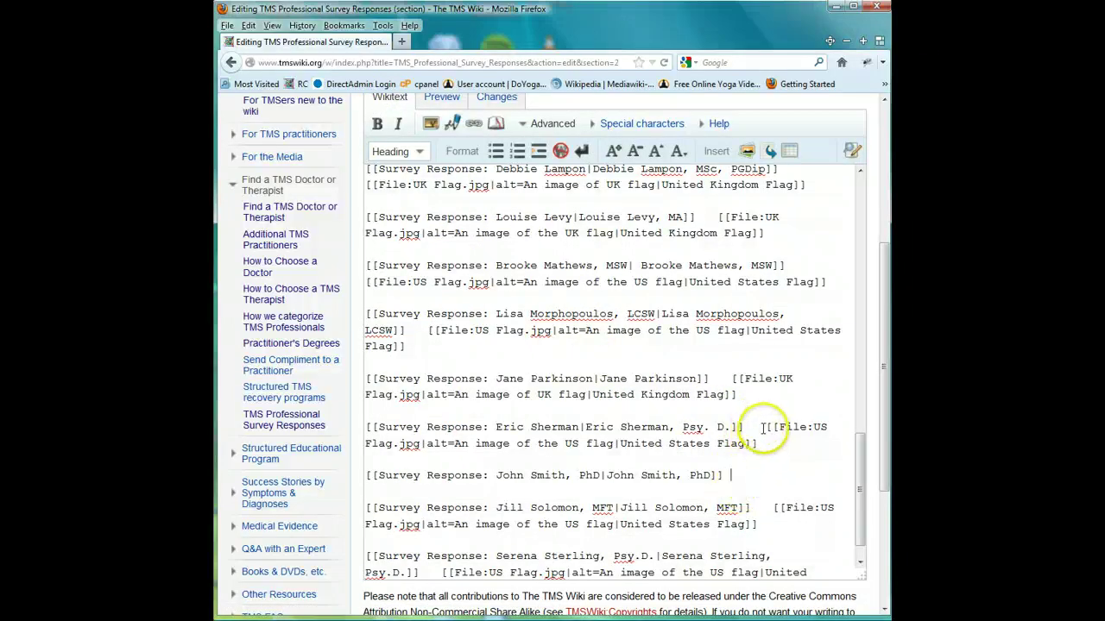
Step: Copy "[[File:US Flag.jpg|alt=An image of the US flag|United States Flag]]" from the entry above and paste it after the new practitioner's link
left_click_drag(767, 430, 775, 422)
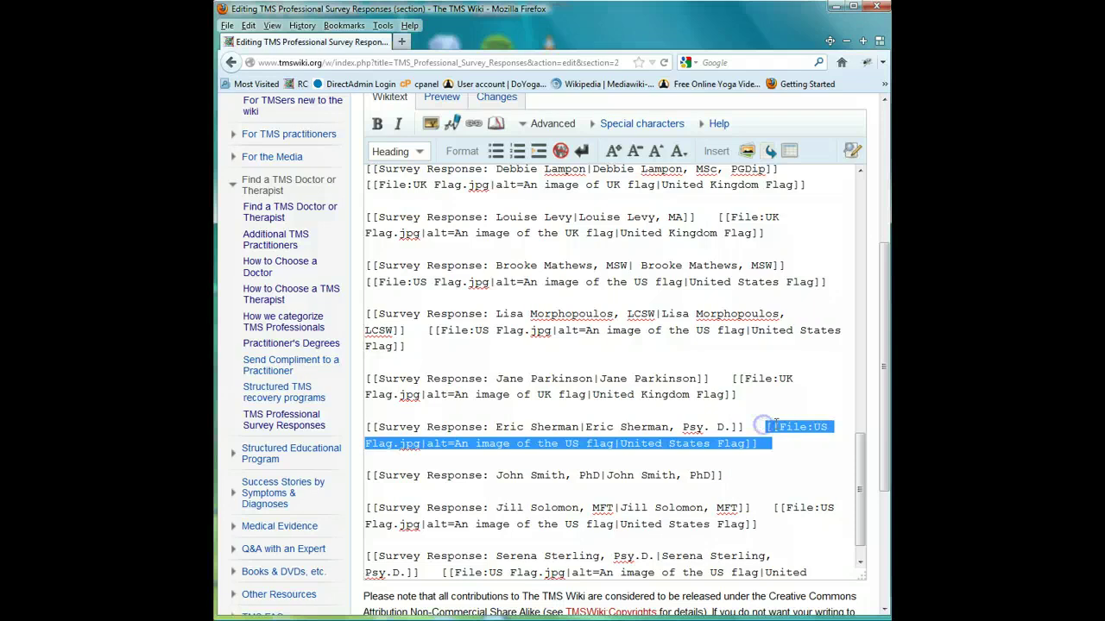
right_click(788, 429)
left_click(808, 488)
left_click(797, 457)
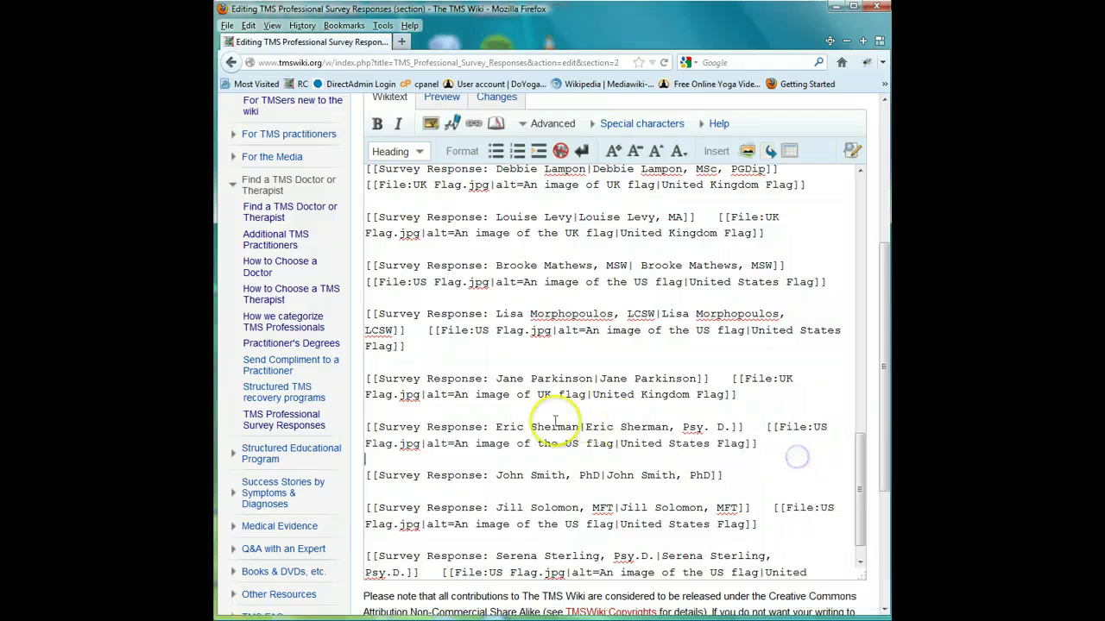
right_click(740, 473)
left_click(757, 536)
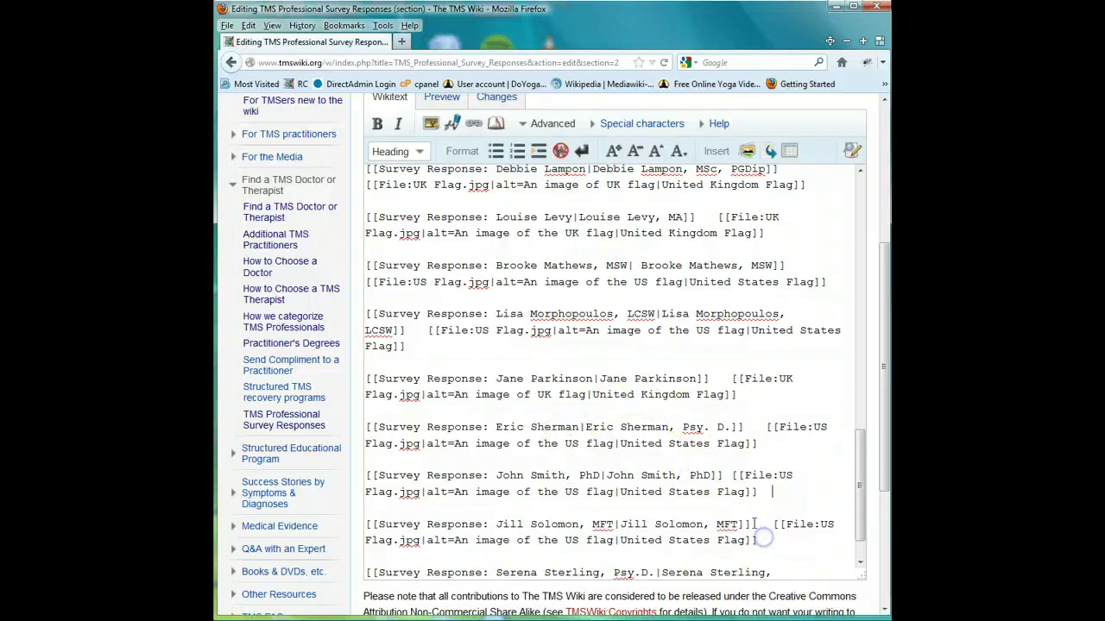
Step: Preview the updated therapist list, mark the change as a minor edit, and save the page
left_click(428, 97)
scroll(535, 388, "down", 5)
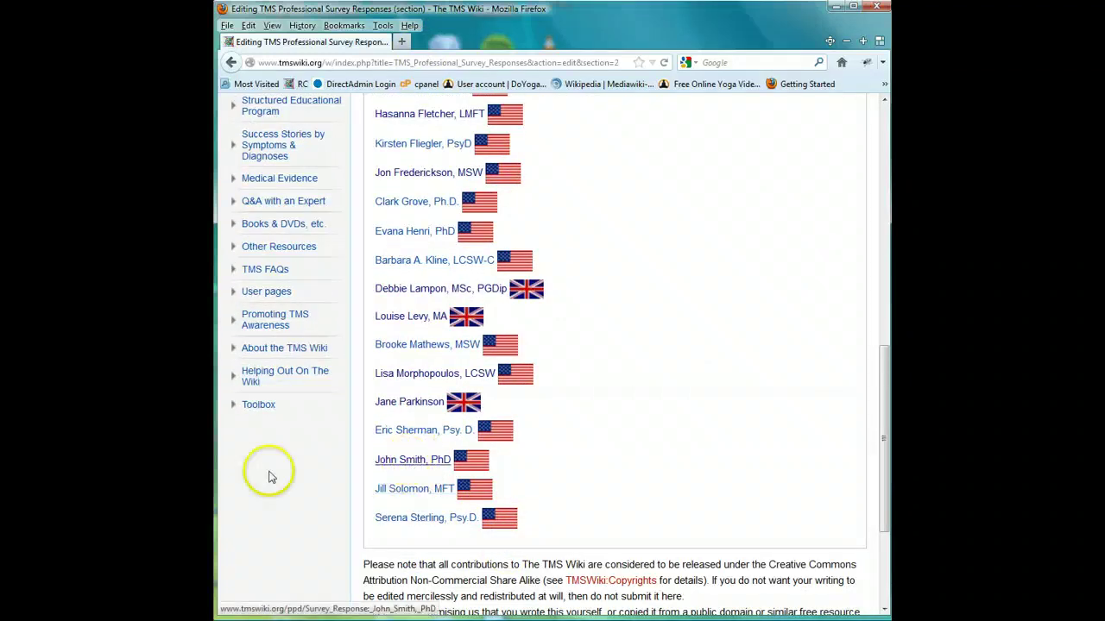
scroll(386, 511, "down", 4)
left_click(379, 519)
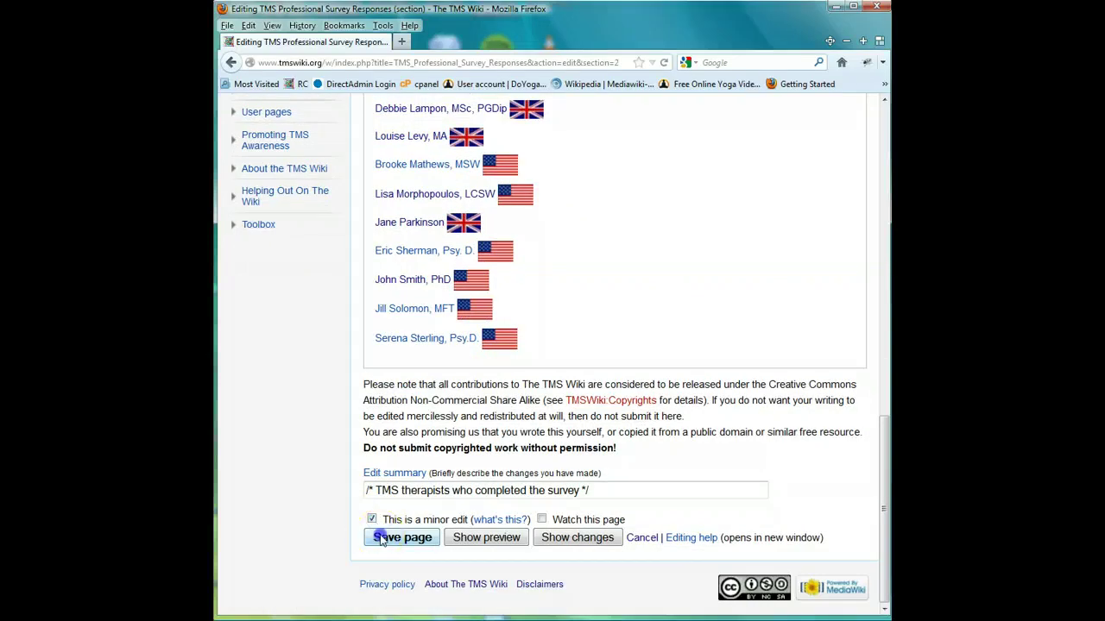
left_click(380, 538)
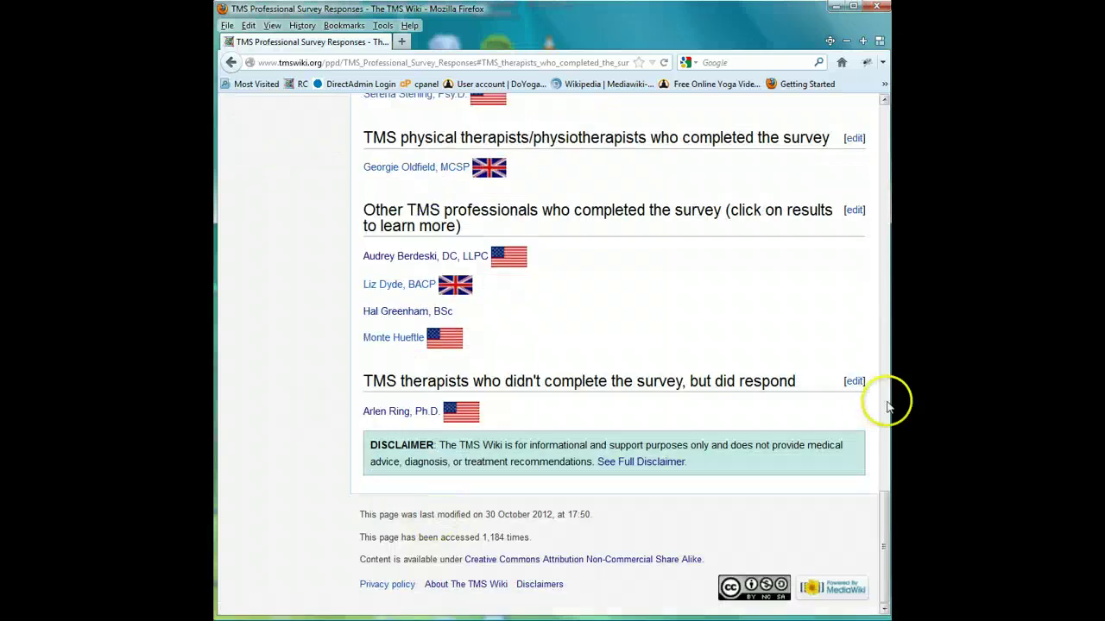
Step: Find the new practitioner's entry in the saved therapist list and open its survey response page
scroll(875, 530, "up", 10)
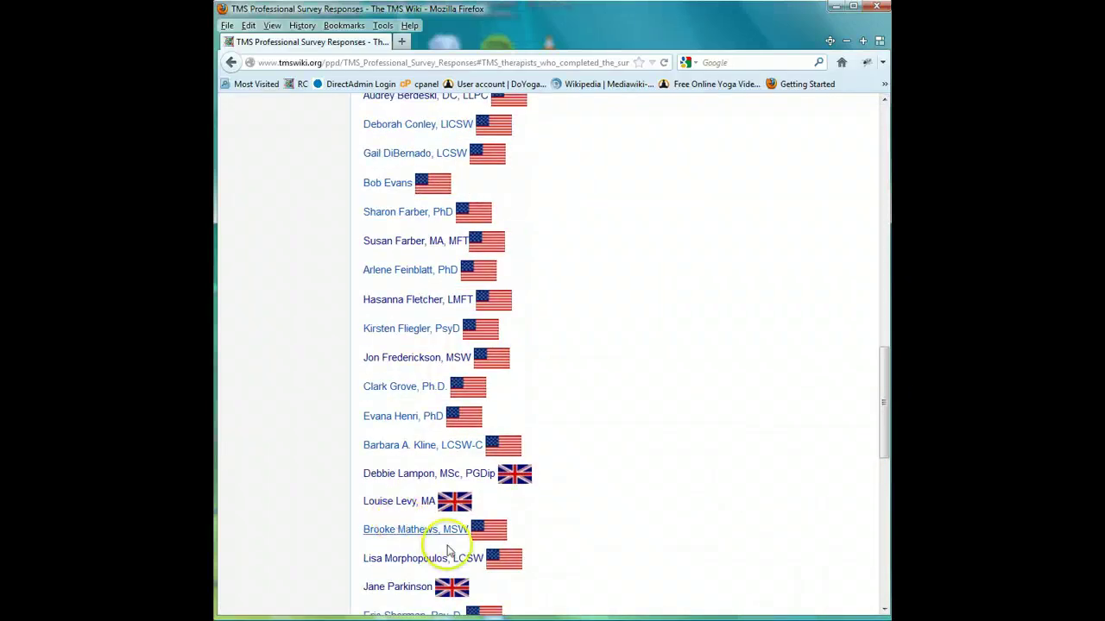
scroll(448, 553, "down", 4)
left_click(404, 473)
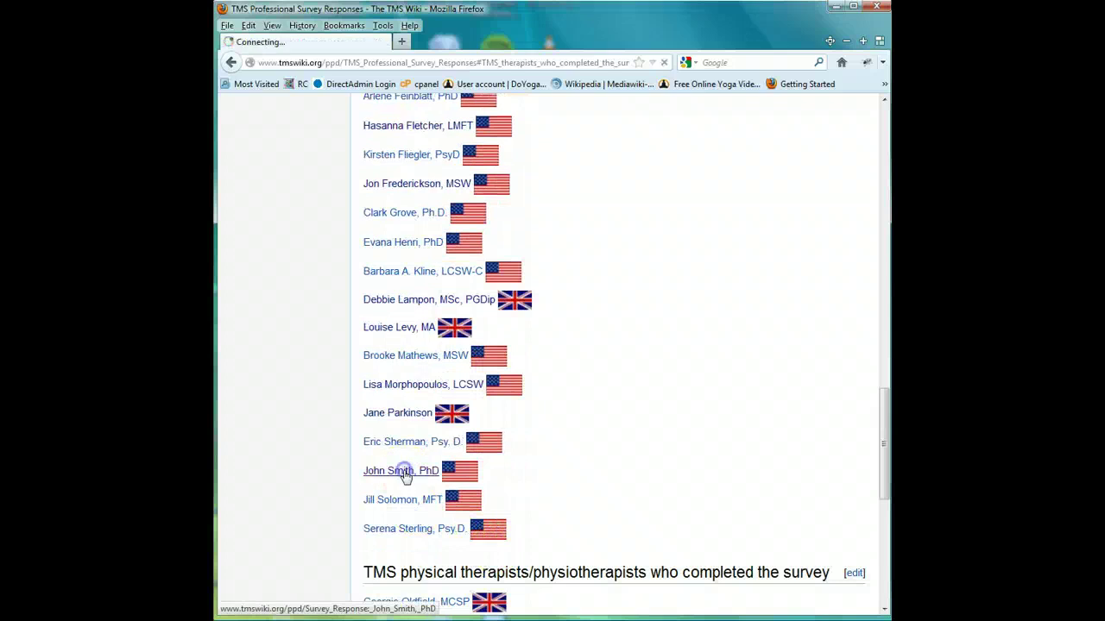